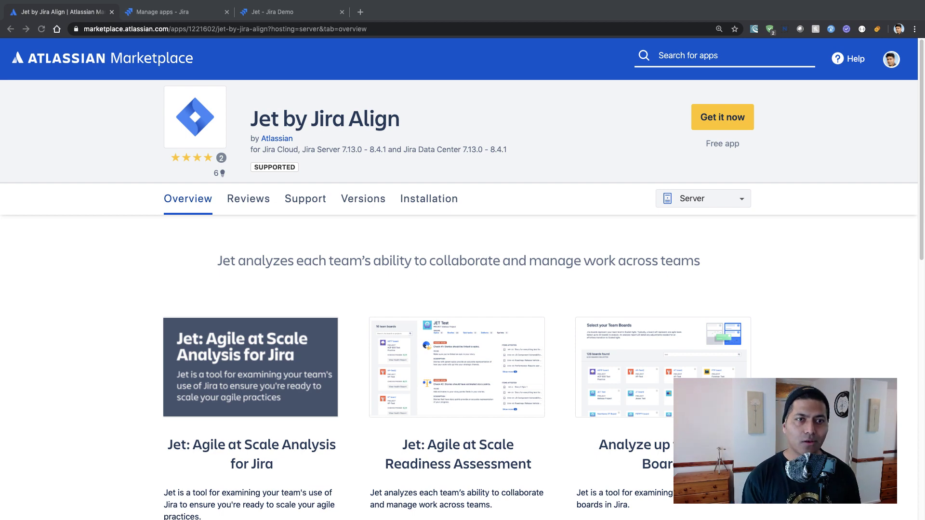
Browse the enlarged app screenshots, including Readiness Assessment and Analyze up to 20 Jira Boards.
scroll(59, 279, down, 1)
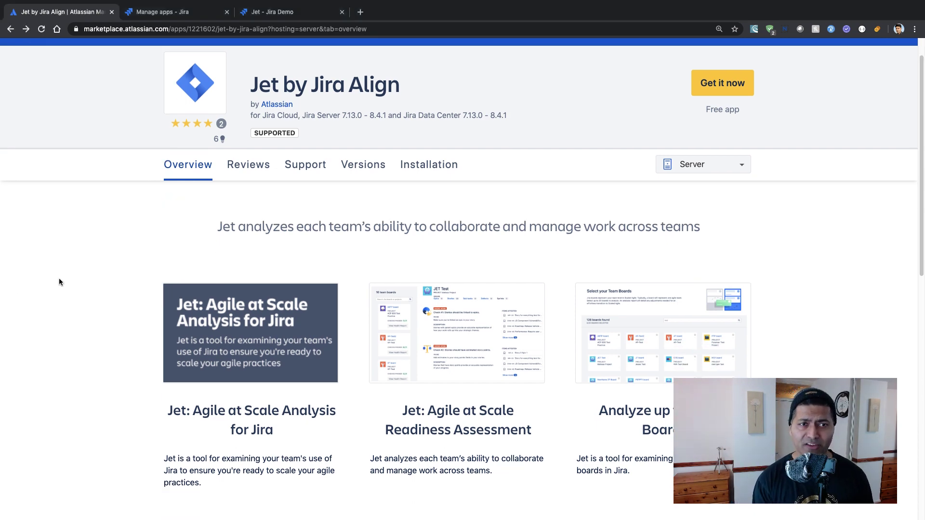
scroll(59, 282, up, 1)
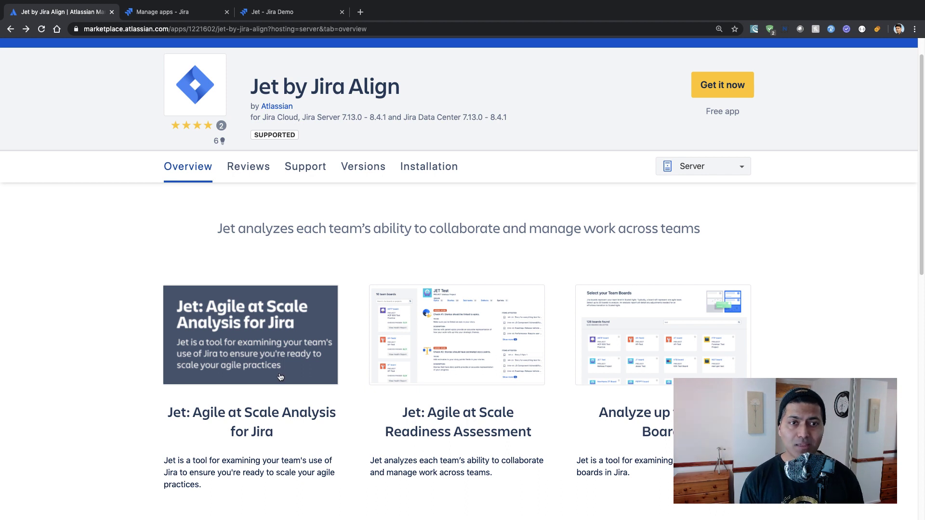
scroll(397, 310, down, 1)
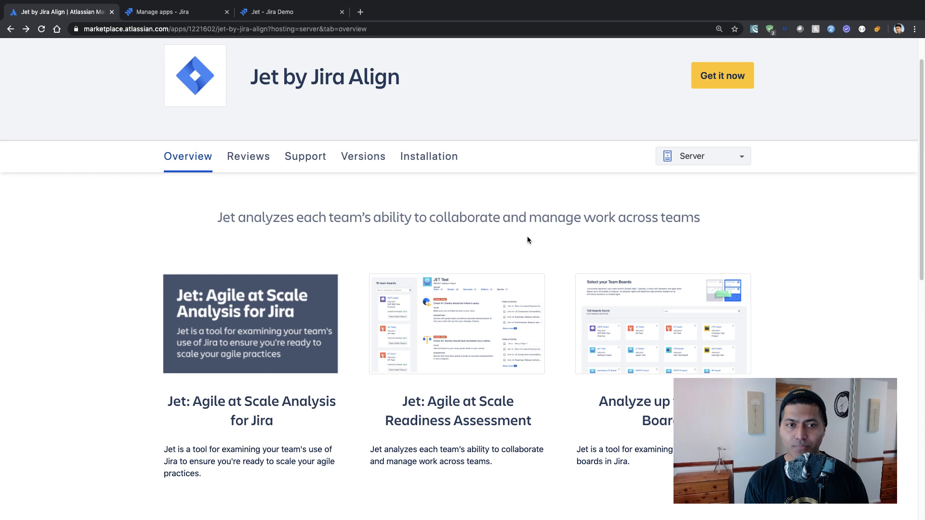
scroll(523, 238, down, 1)
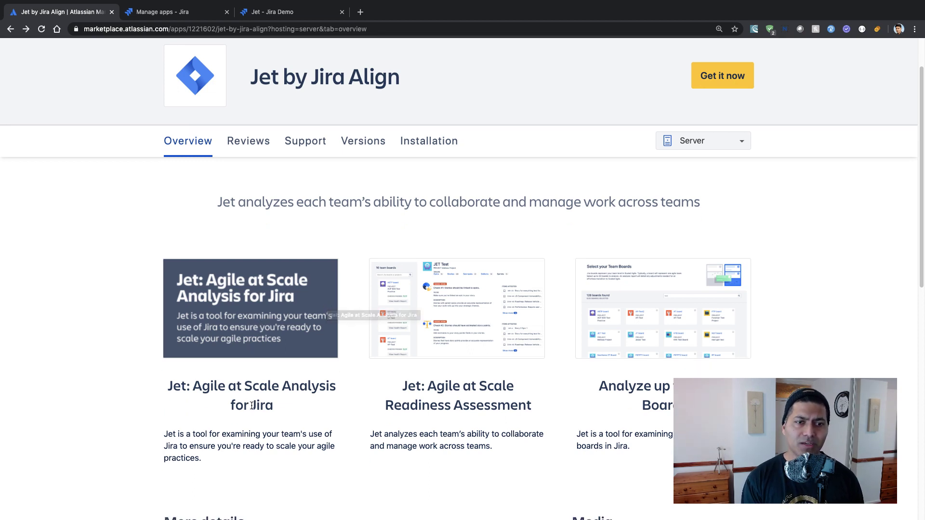
click(234, 313)
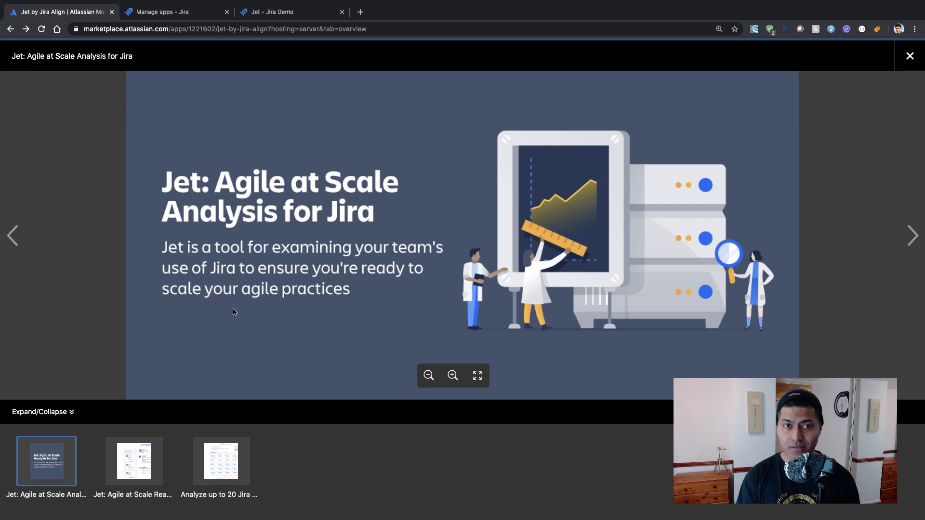
key(Right)
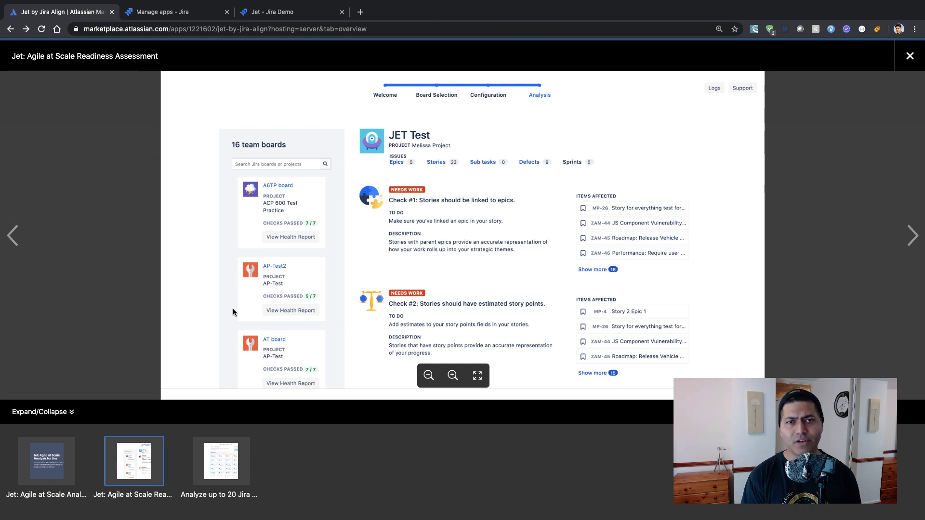
key(Right)
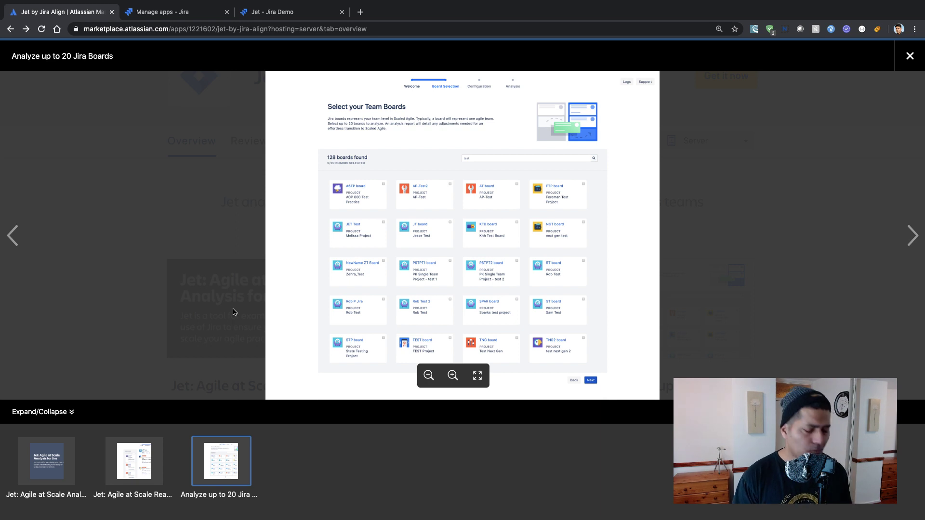
click(232, 312)
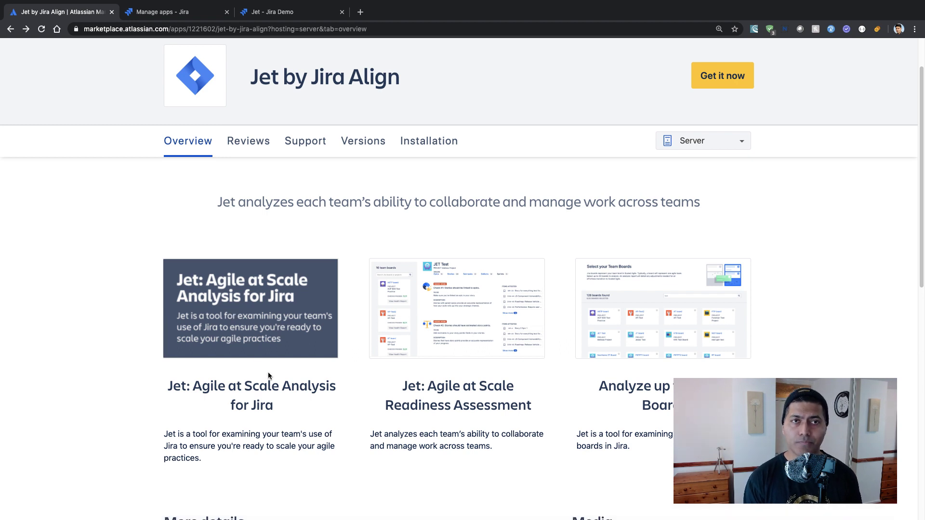
Read More details, highlighting the word 'prepare' and the bullet about visibility into work progress.
scroll(245, 359, down, 1)
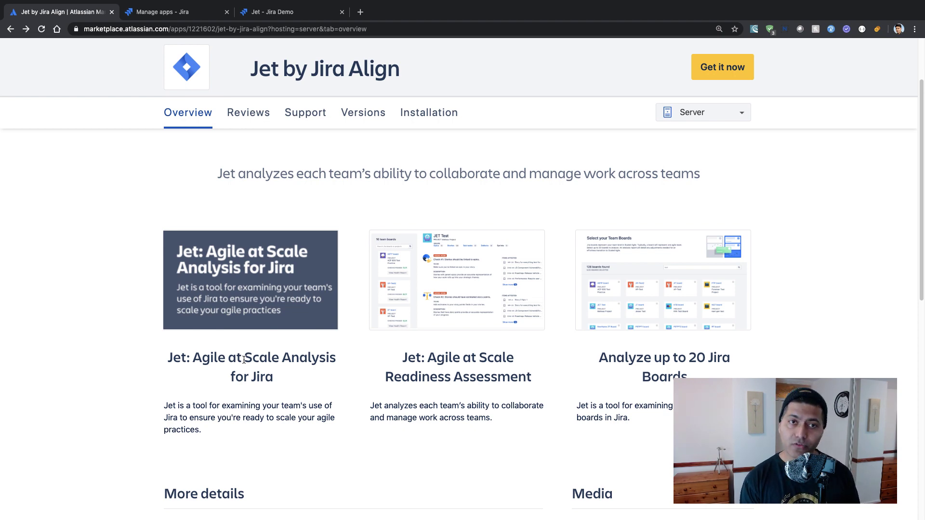
scroll(244, 360, down, 5)
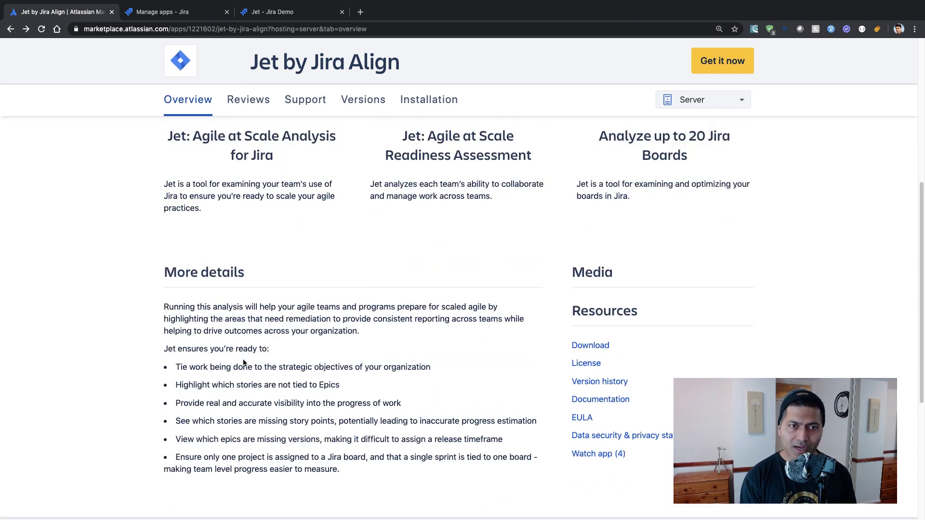
scroll(244, 363, down, 1)
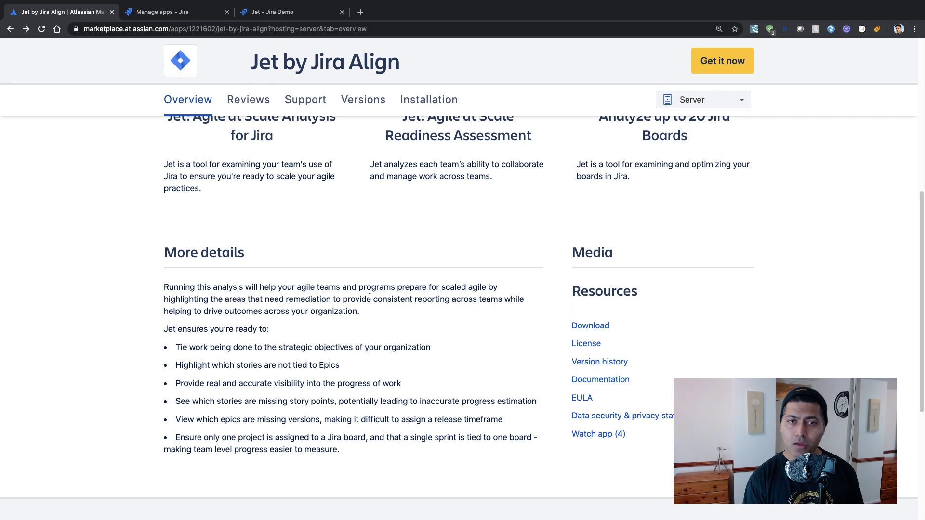
double_click(405, 288)
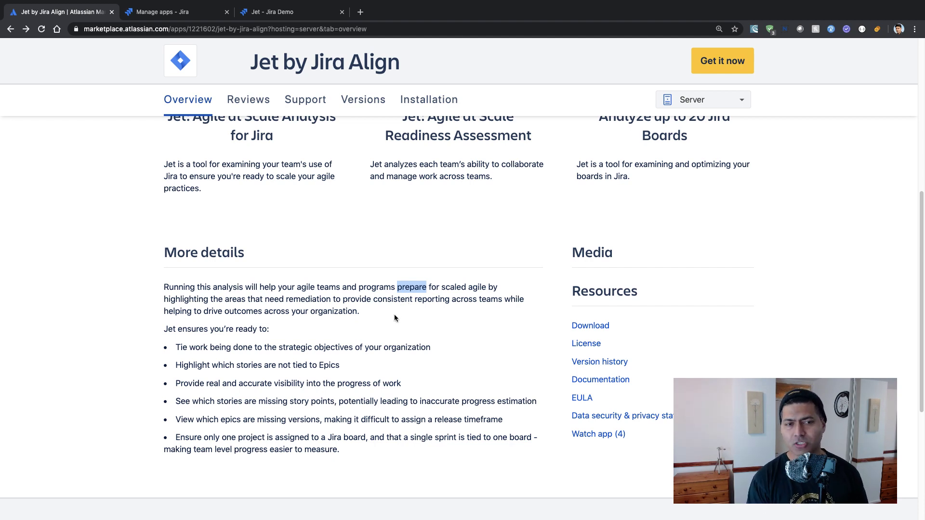
scroll(394, 314, up, 1)
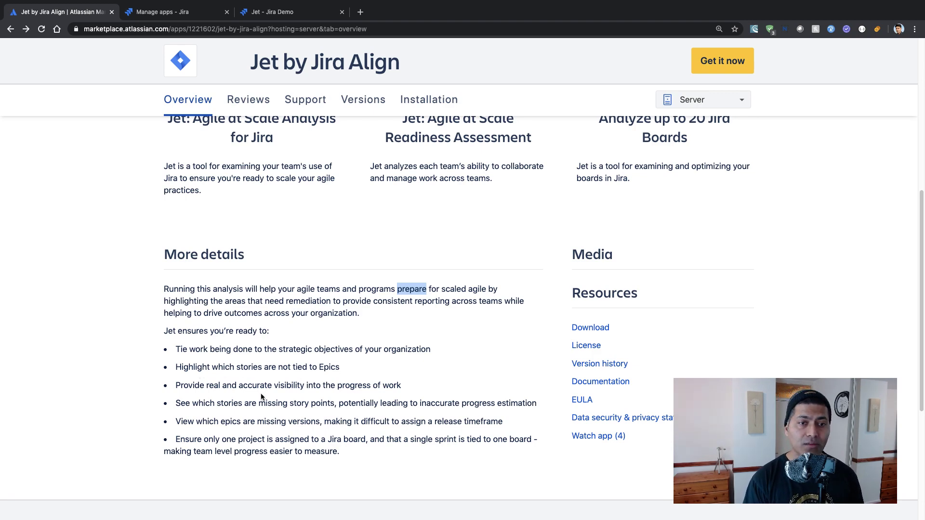
triple_click(336, 385)
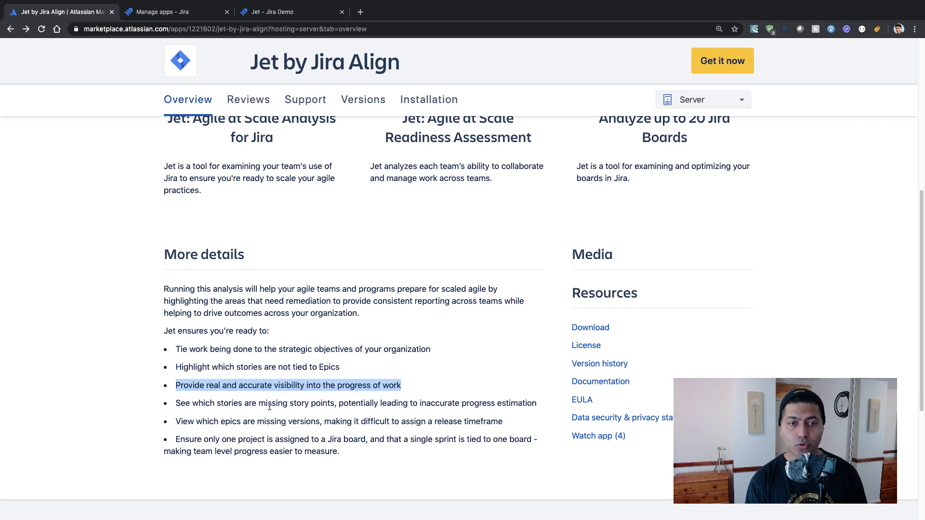
scroll(269, 410, down, 1)
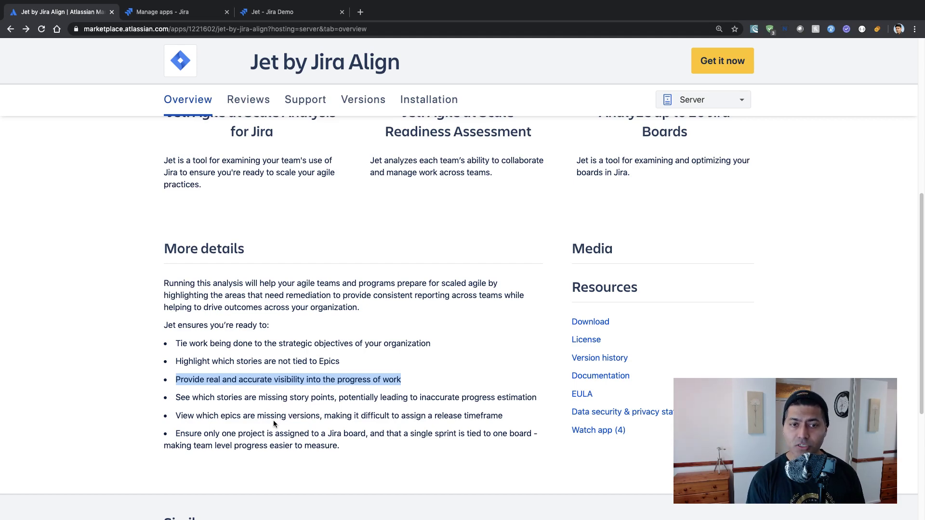
scroll(273, 421, down, 1)
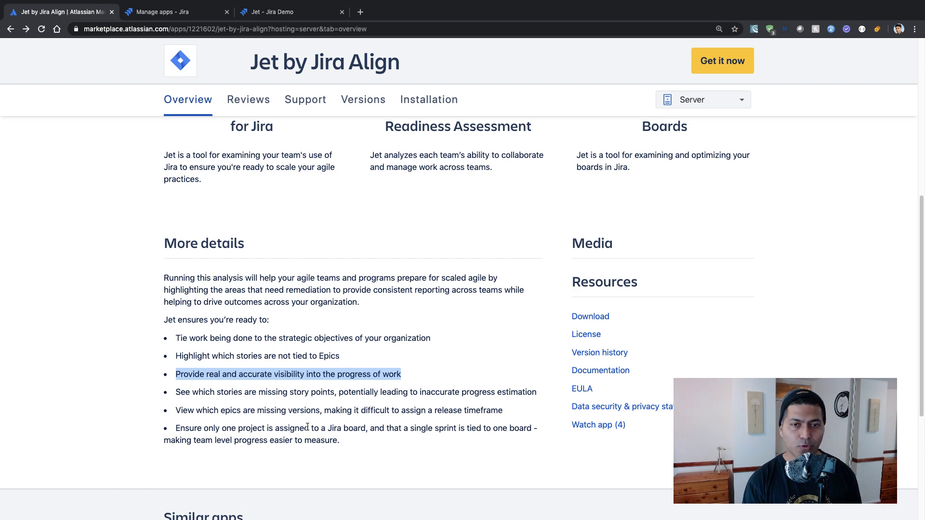
From Jira's Manage apps page, open Jet to its Welcome step on Board Analysis and Jira Align Export.
key(ctrl+Tab)
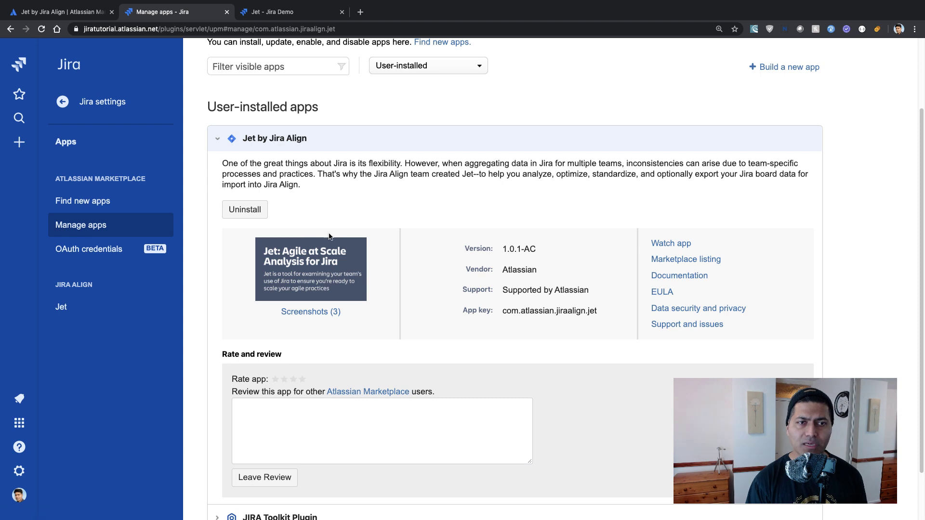
click(88, 311)
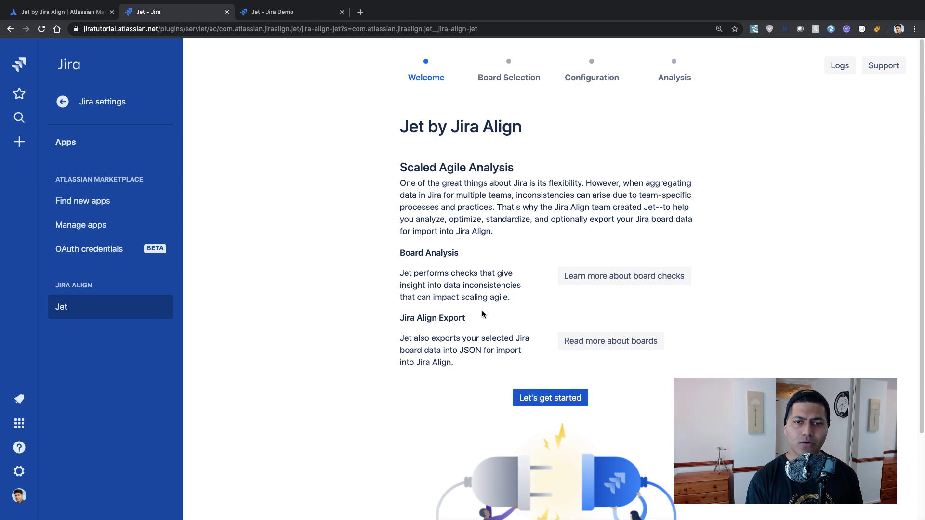
scroll(497, 338, down, 3)
scroll(491, 322, up, 3)
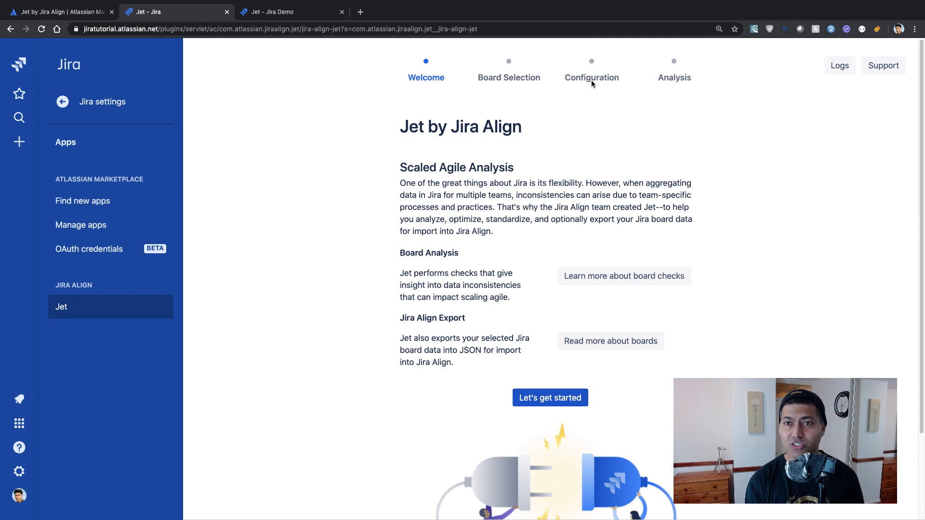
Start Jet and select the CT, CTK, CTS, Common next-gen, KAN and MA boards.
click(552, 398)
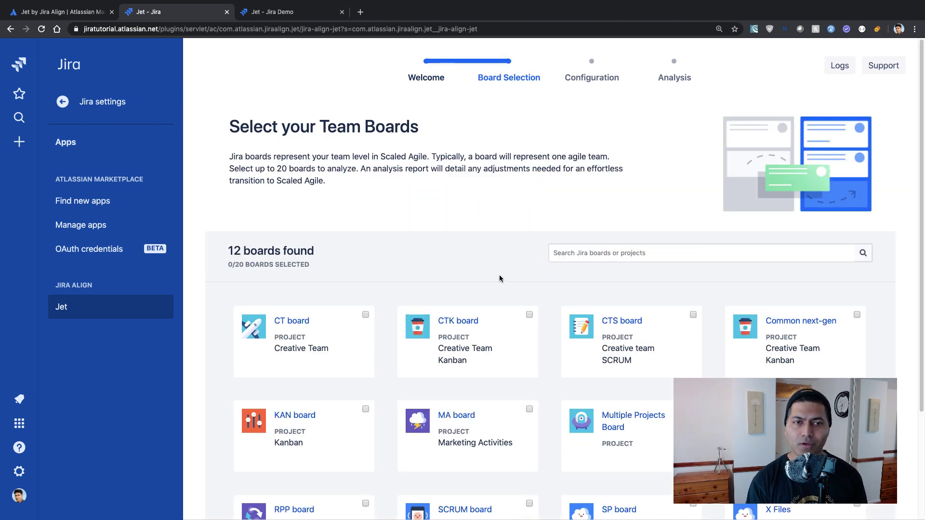
scroll(500, 278, down, 1)
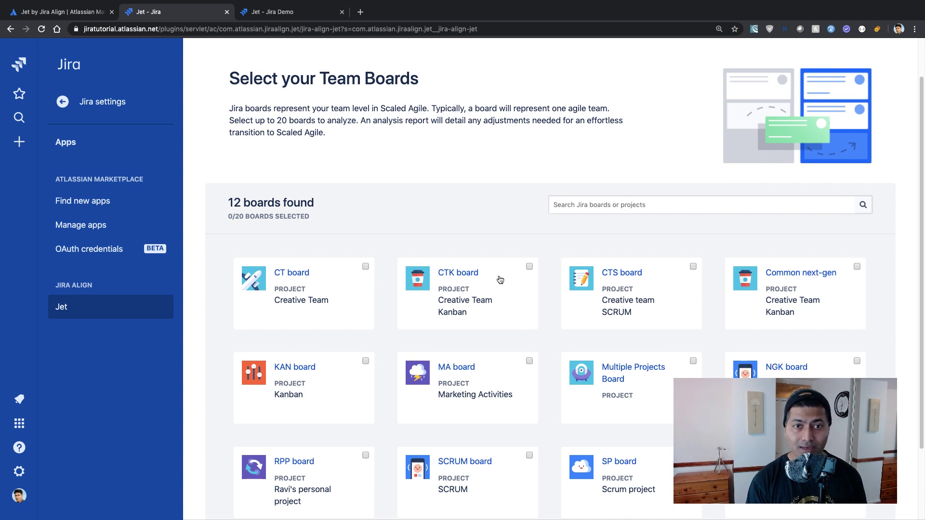
click(364, 278)
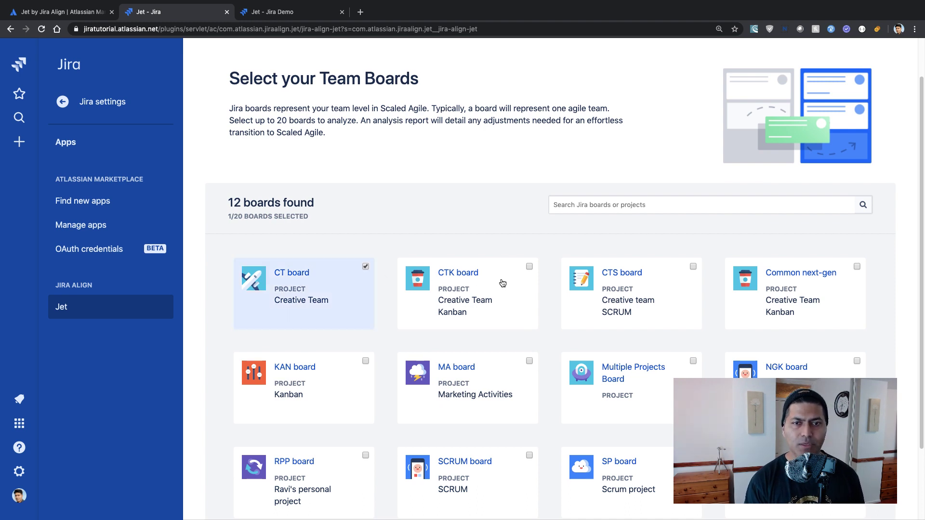
click(505, 283)
click(692, 316)
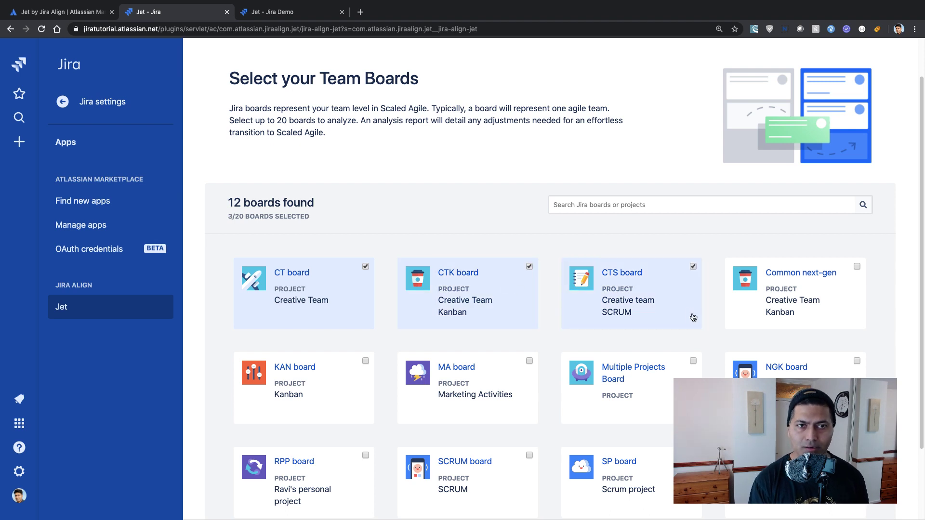
click(857, 310)
click(342, 401)
click(479, 399)
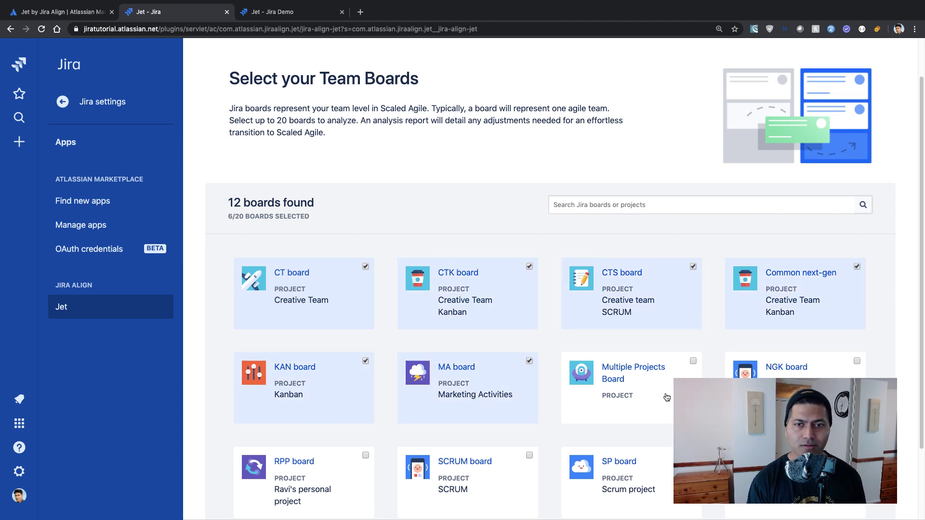
Select the Multiple Projects, NGK, SP, X Files, SCRUM and RPP boards and continue to configuration.
click(667, 397)
click(791, 395)
click(790, 477)
click(627, 484)
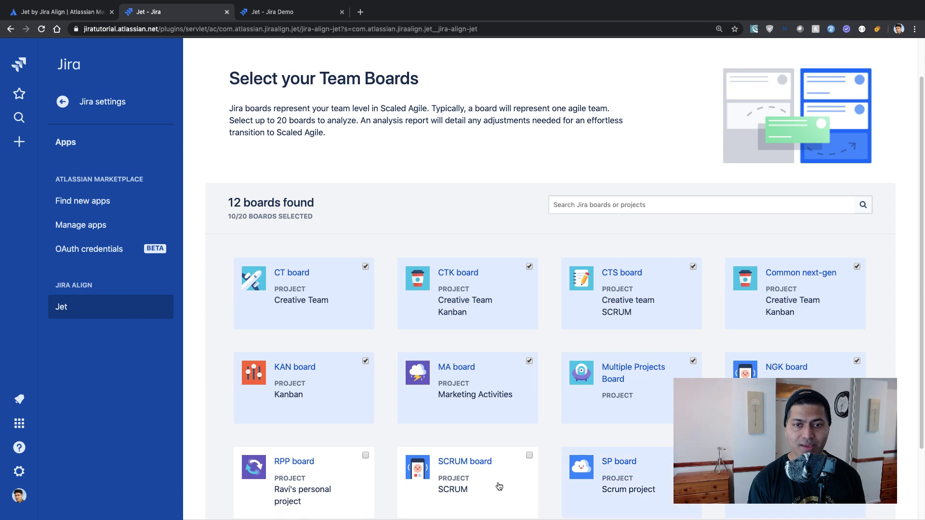
click(498, 487)
click(341, 485)
scroll(392, 466, down, 2)
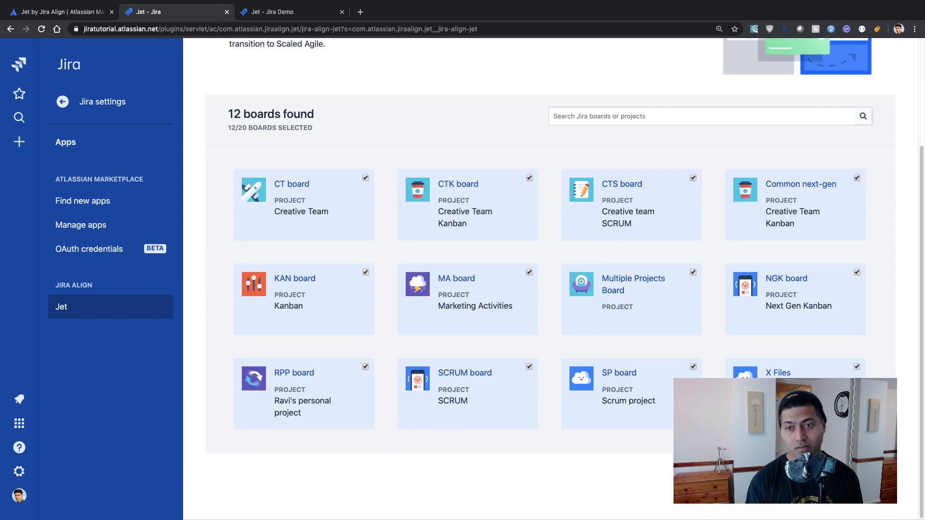
click(708, 482)
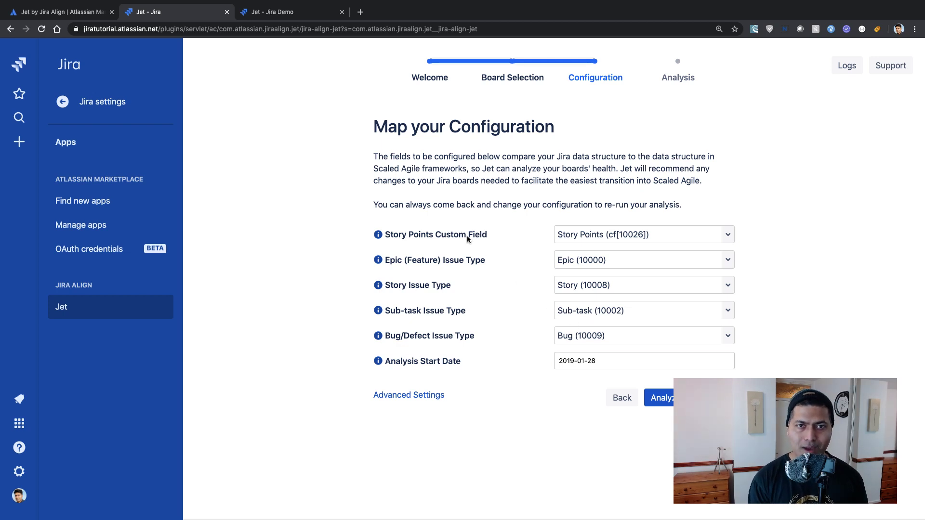
click(728, 242)
click(790, 241)
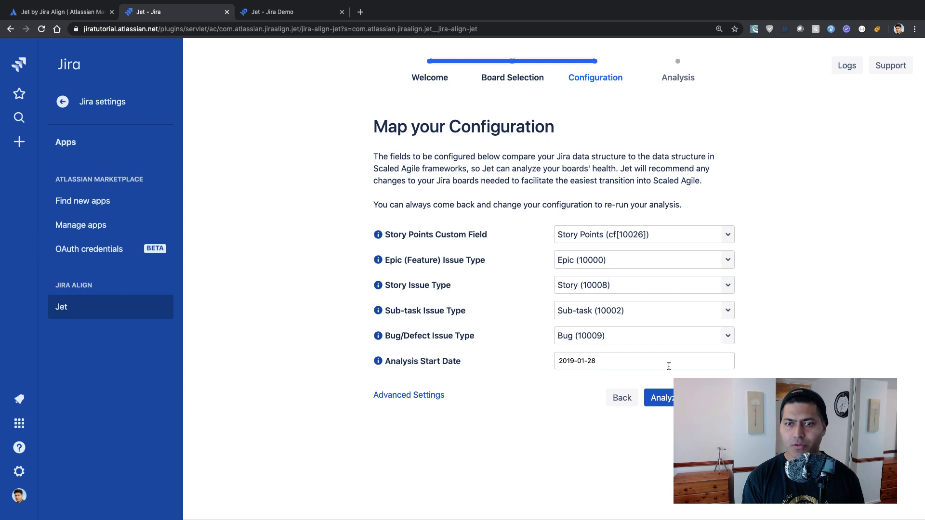
Run Jet's analysis and review the 12 boards' scores, such as CT 4/5 and CTS 6/7.
click(679, 398)
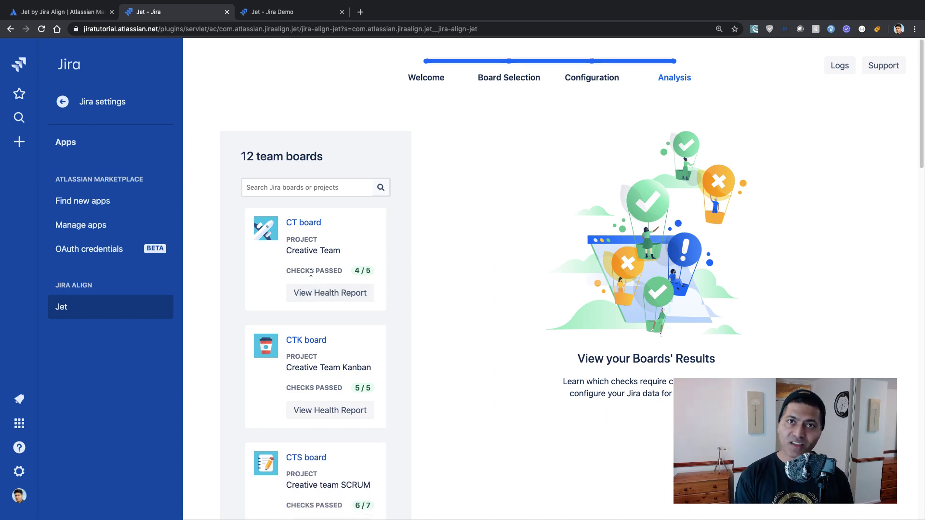
scroll(310, 273, down, 3)
scroll(312, 274, up, 3)
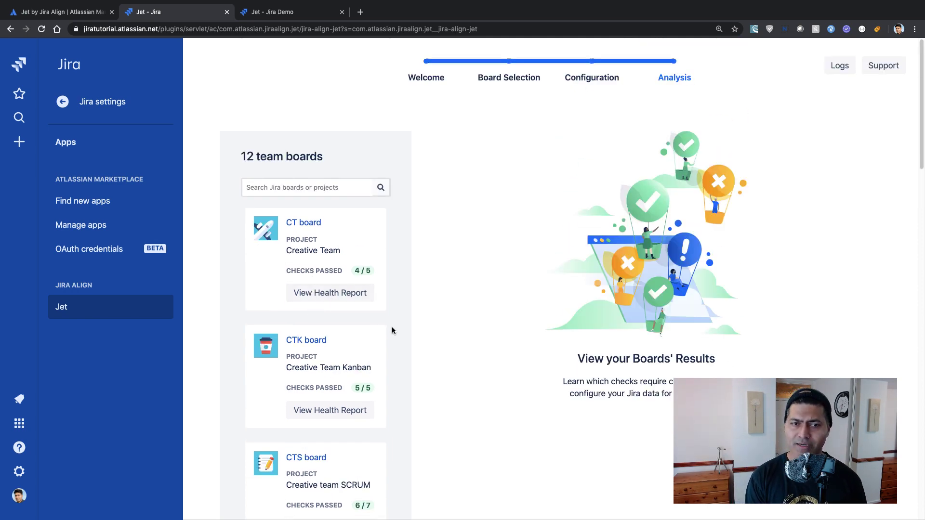
scroll(392, 326, down, 5)
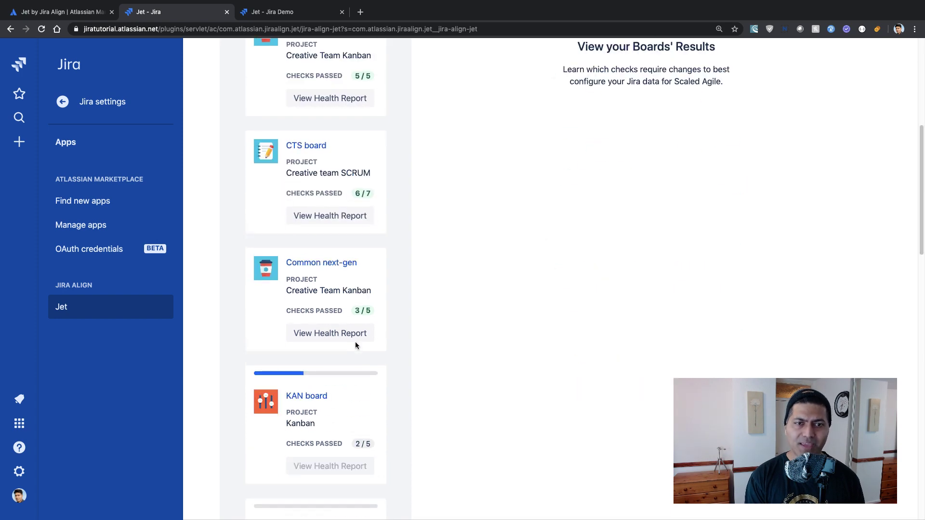
scroll(356, 345, up, 5)
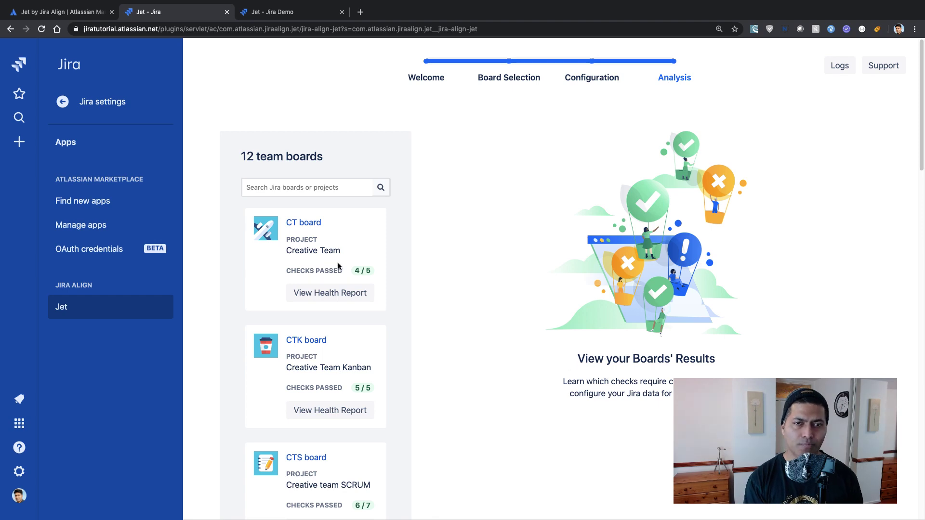
Open the CT board's health report showing 4/5 checks passed.
click(332, 302)
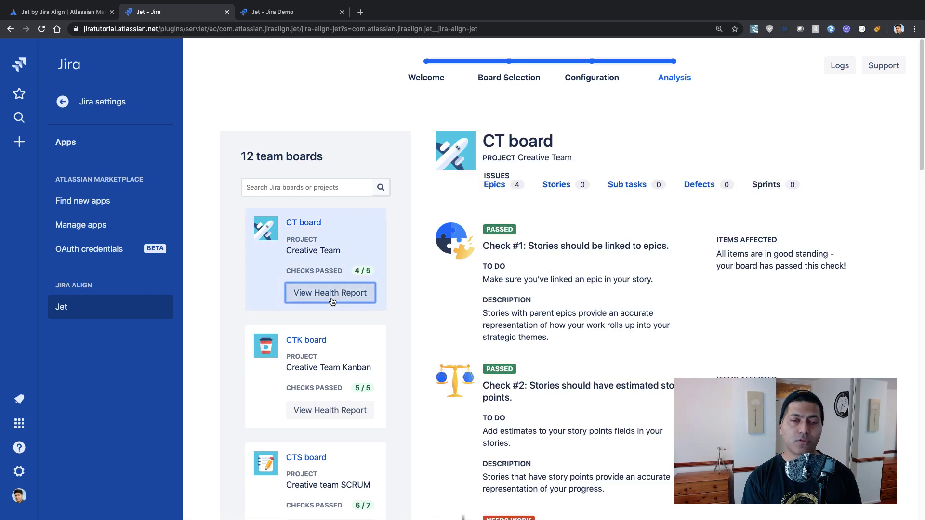
scroll(332, 302, down, 6)
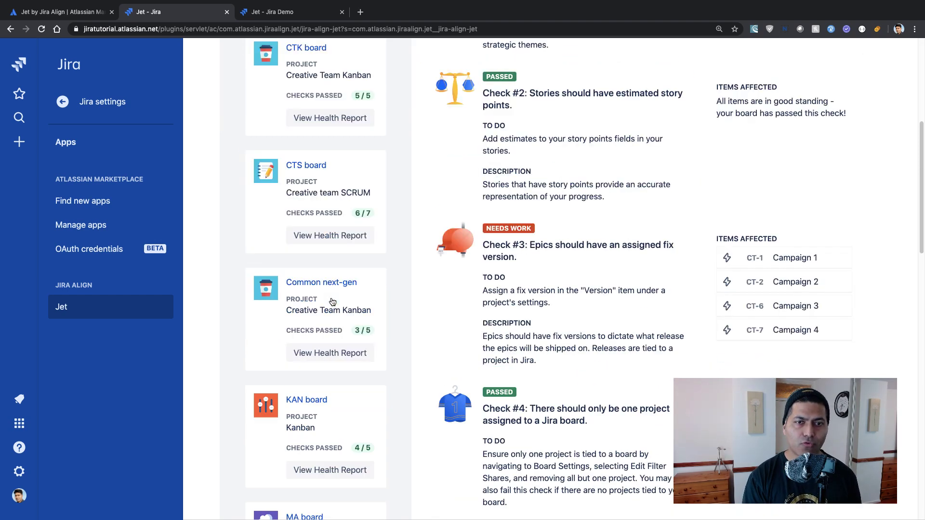
scroll(332, 302, down, 8)
scroll(331, 298, up, 15)
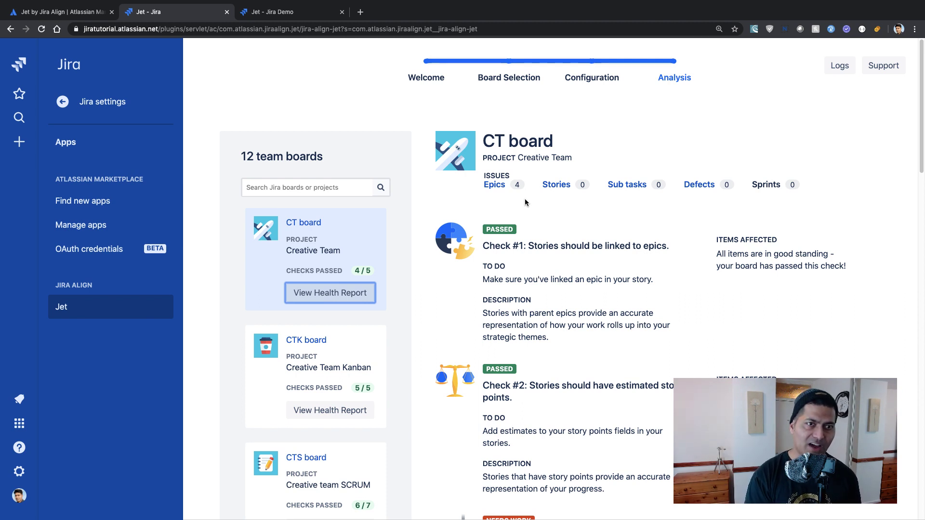
Open the epics search, collapse the Jira settings sidebar, then close the epics results.
click(652, 273)
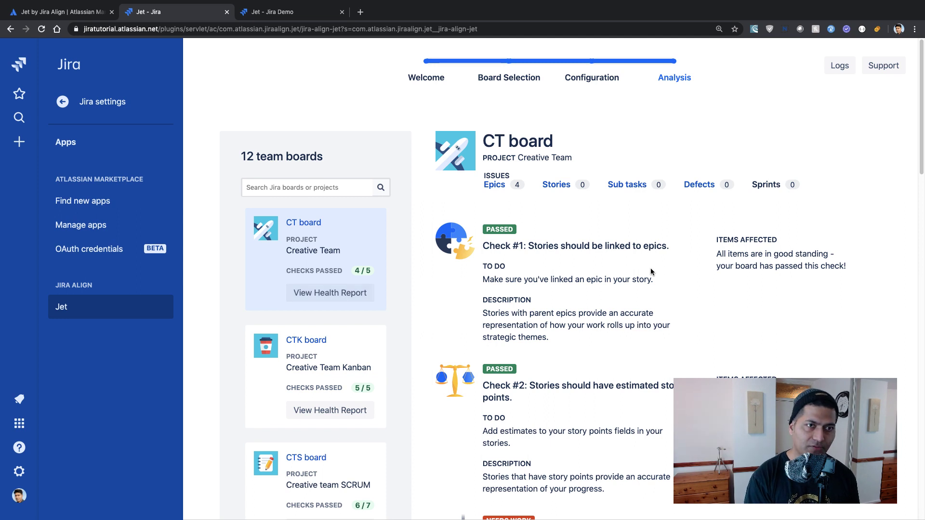
mouse_move(187, 126)
click(184, 66)
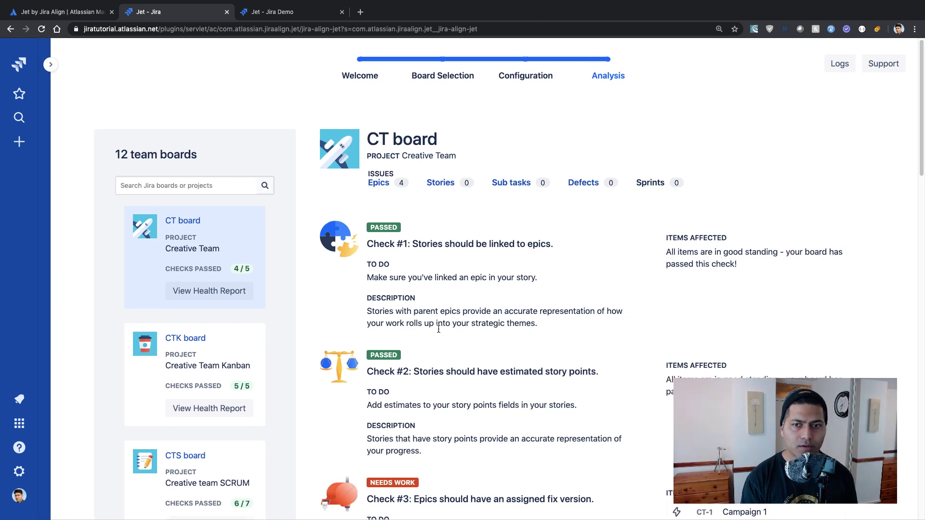
scroll(460, 340, down, 1)
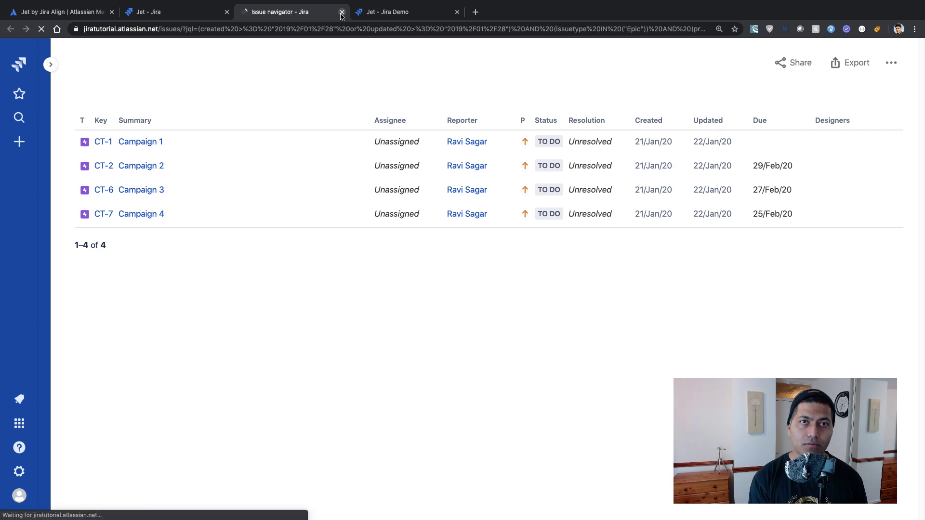
click(342, 12)
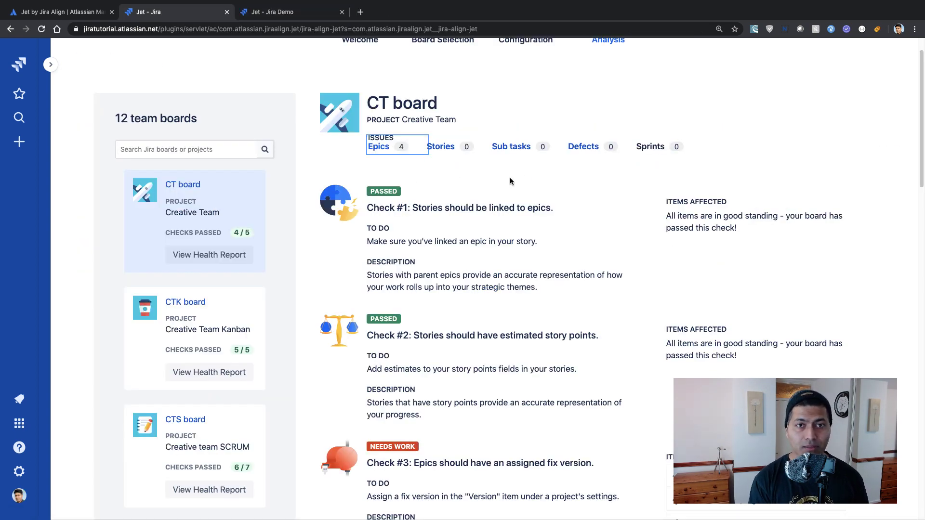
Scroll the CT board report to see Checks #4 and #5 passed, leaving only Check #3.
click(488, 159)
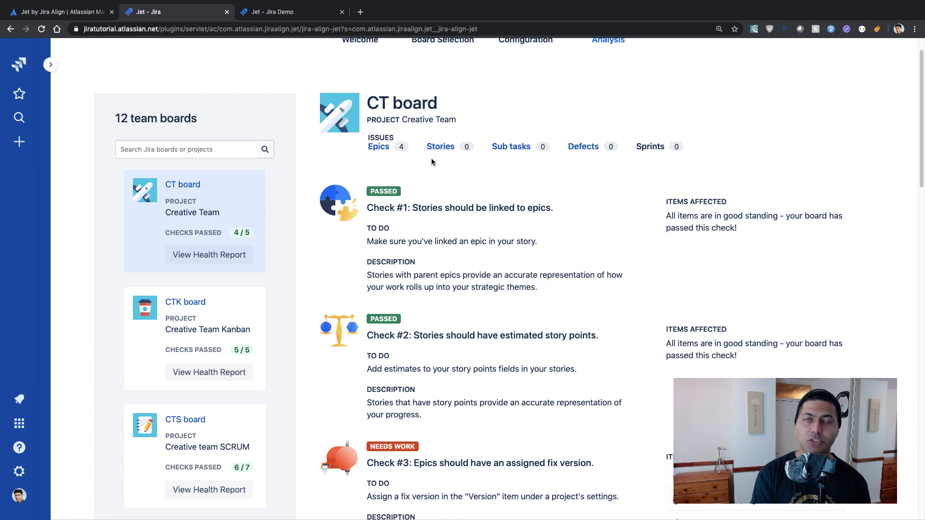
scroll(415, 217, down, 1)
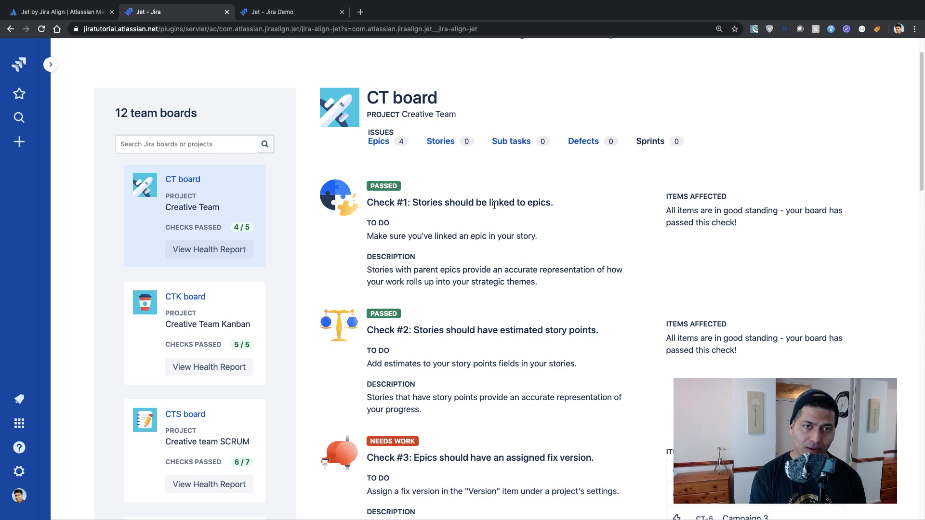
scroll(493, 206, down, 3)
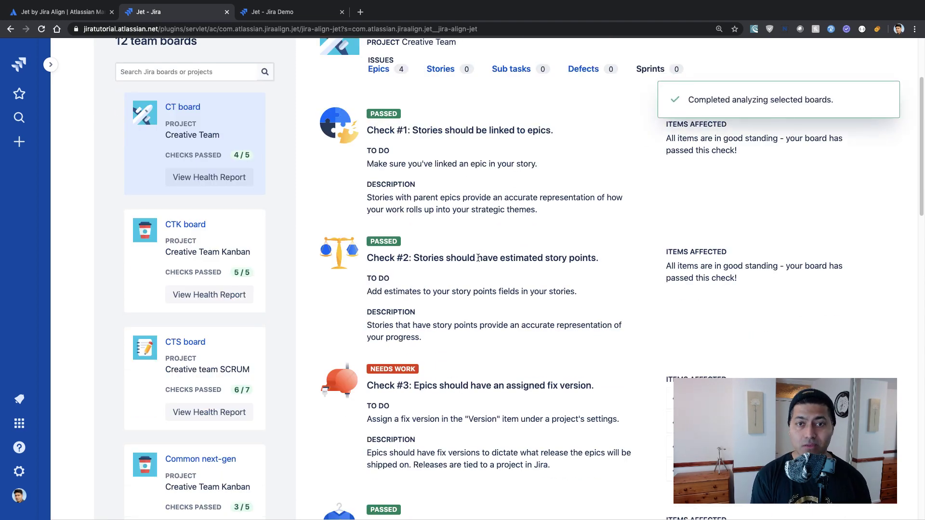
scroll(478, 258, down, 3)
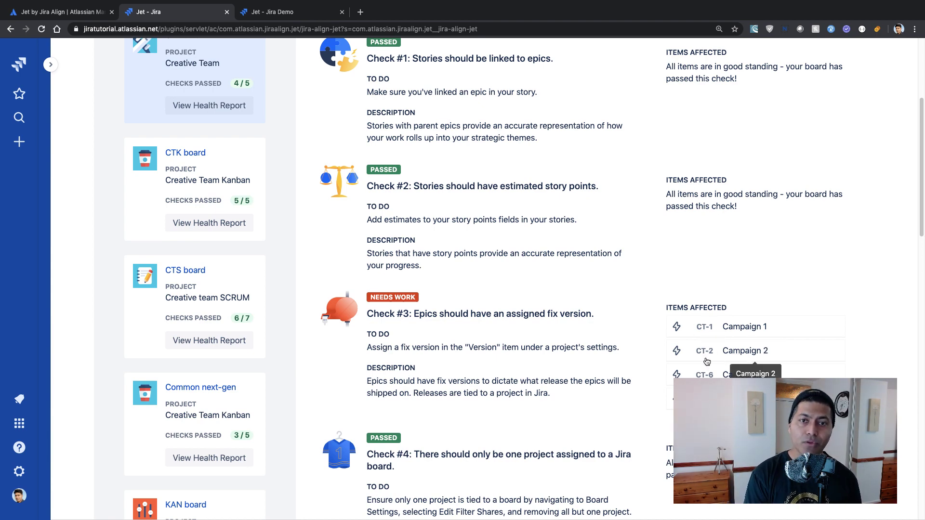
scroll(476, 346, down, 3)
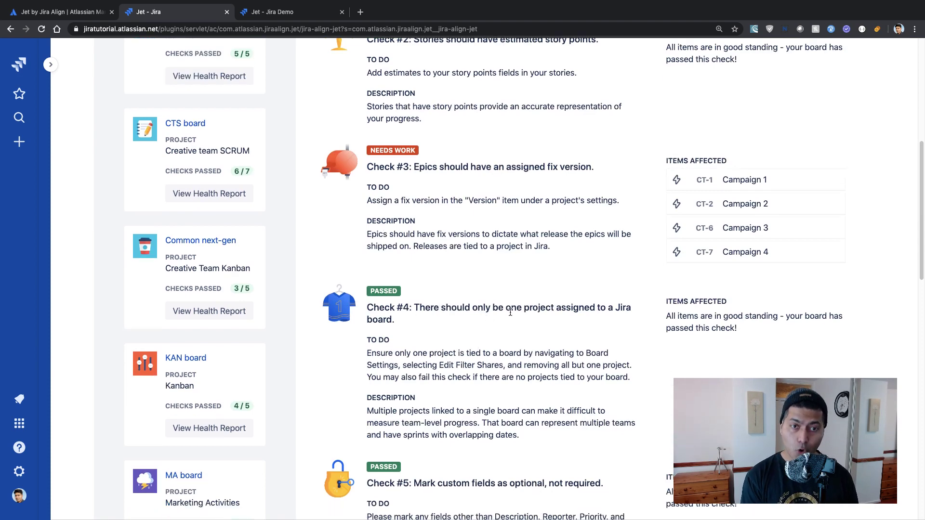
scroll(510, 313, down, 2)
scroll(510, 314, down, 2)
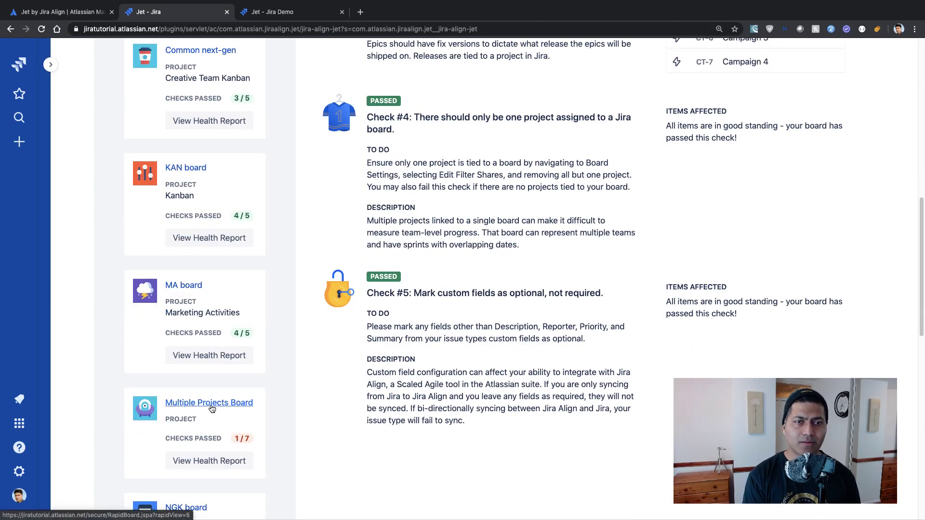
click(206, 462)
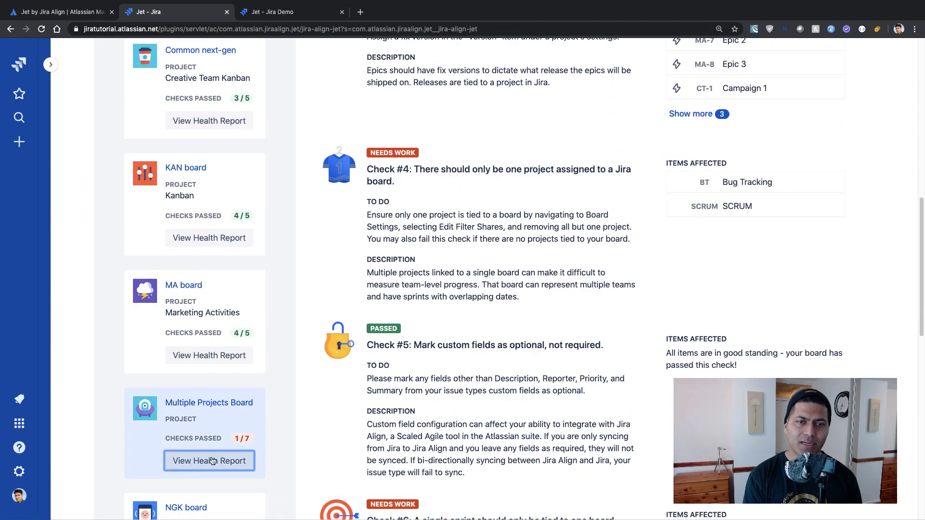
scroll(426, 358, up, 7)
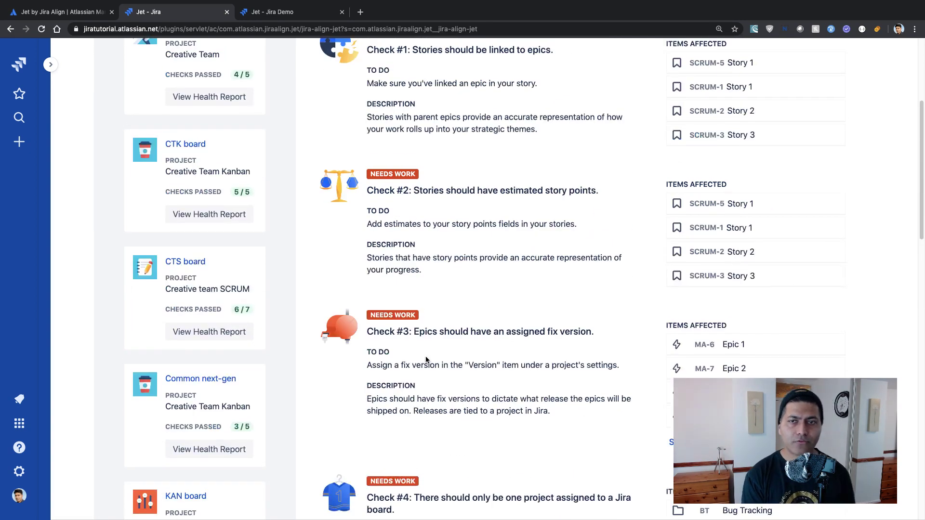
scroll(426, 359, up, 5)
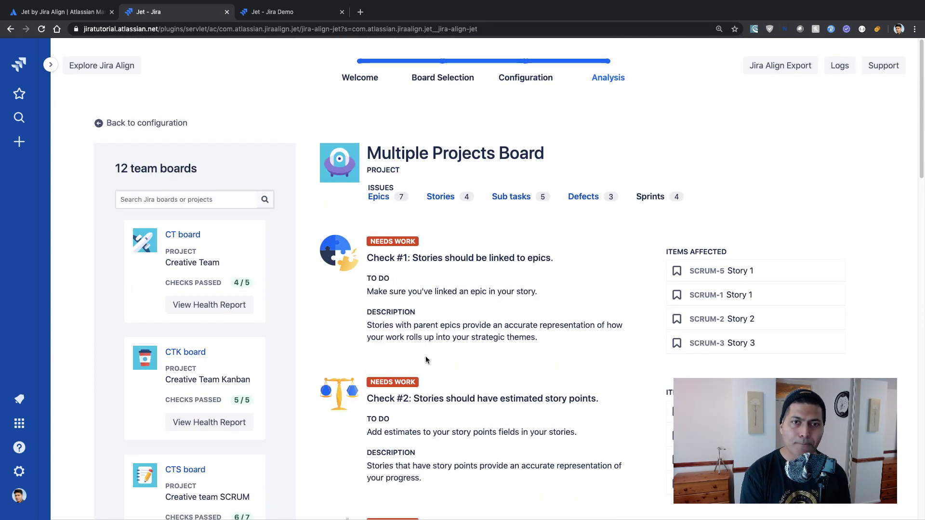
scroll(426, 359, down, 20)
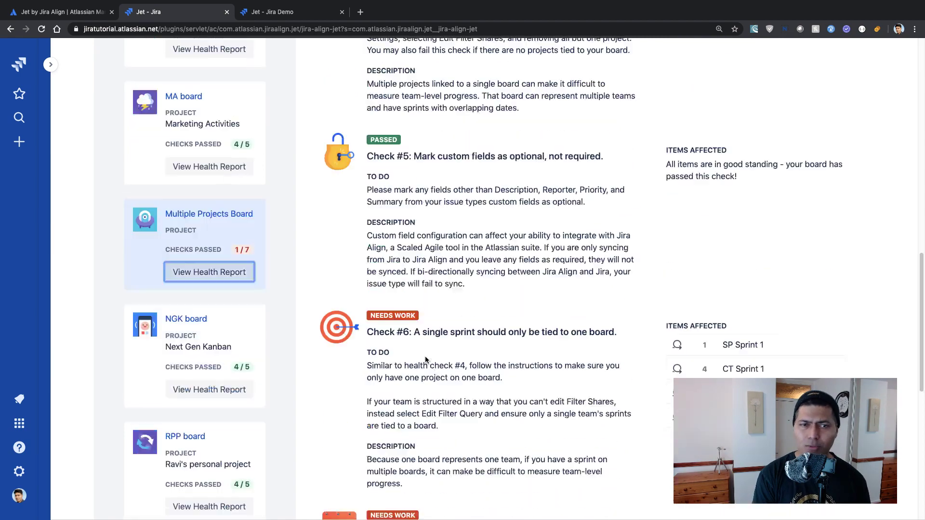
scroll(426, 359, up, 4)
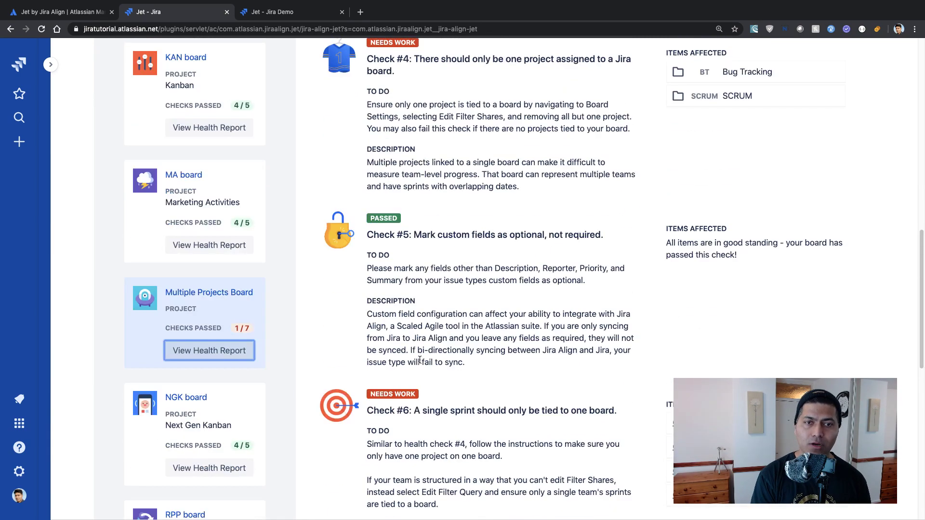
scroll(174, 212, up, 15)
click(197, 311)
scroll(549, 287, down, 15)
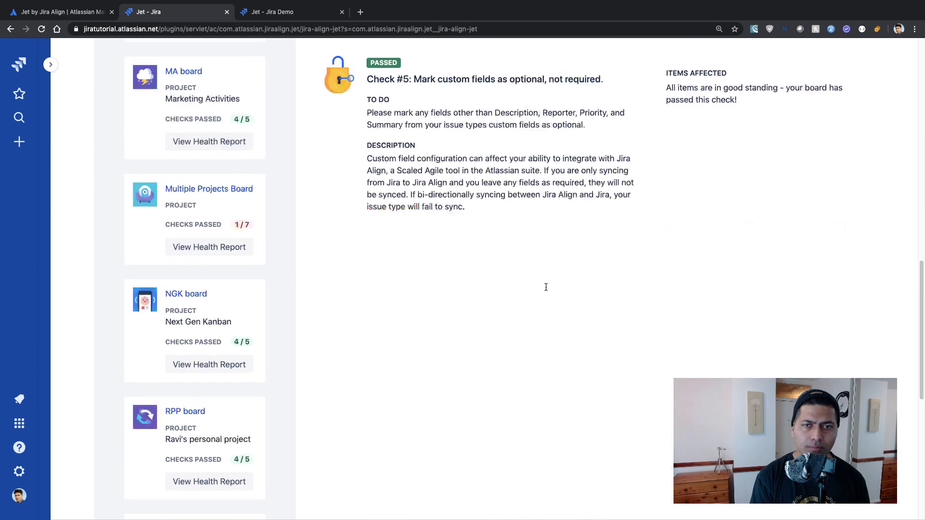
scroll(545, 291, up, 2)
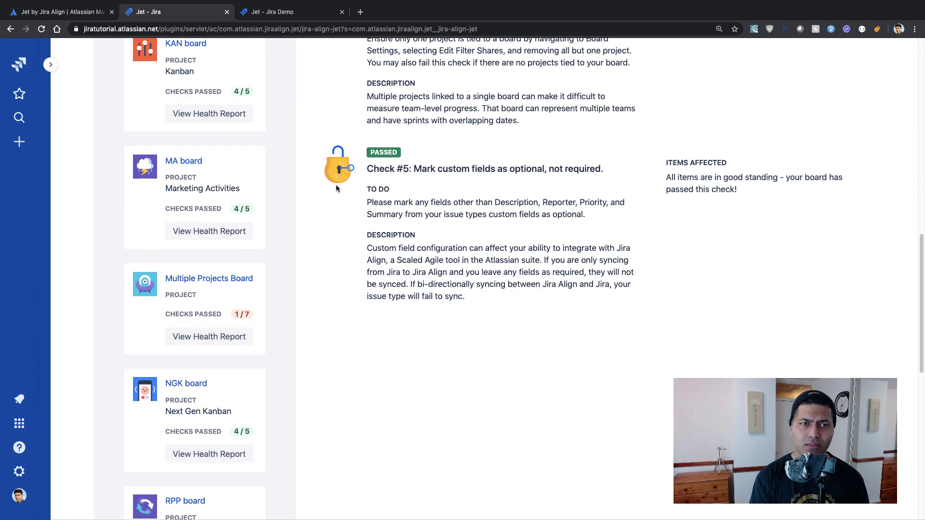
click(208, 336)
scroll(407, 296, up, 4)
scroll(407, 294, up, 14)
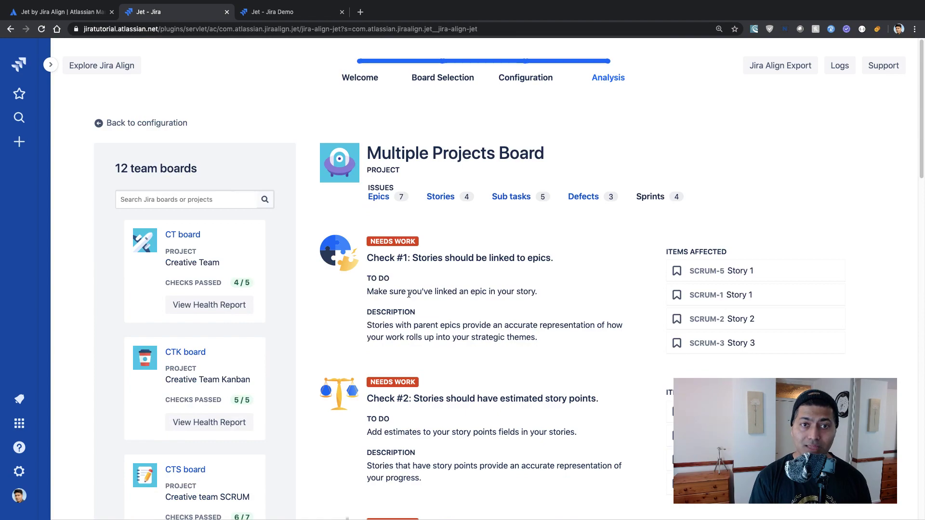
scroll(410, 296, down, 16)
scroll(411, 299, down, 10)
scroll(410, 298, up, 10)
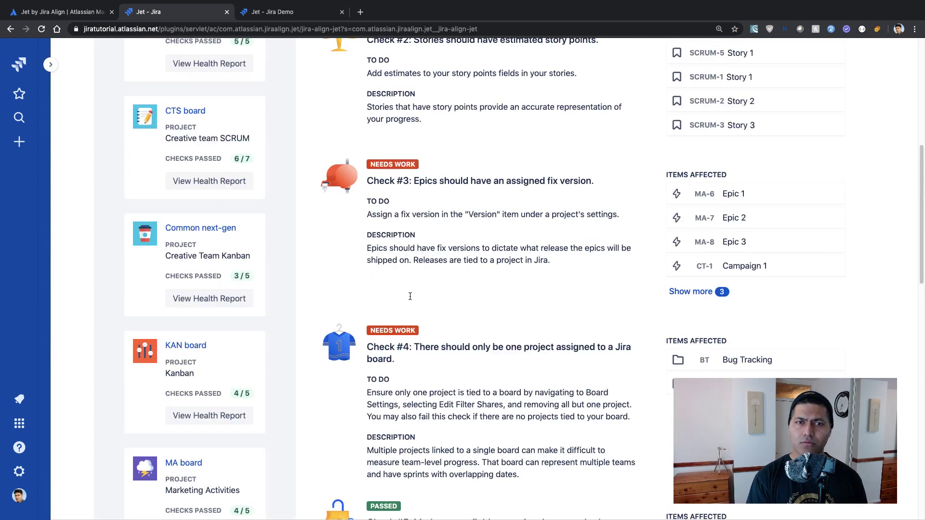
scroll(410, 297, up, 7)
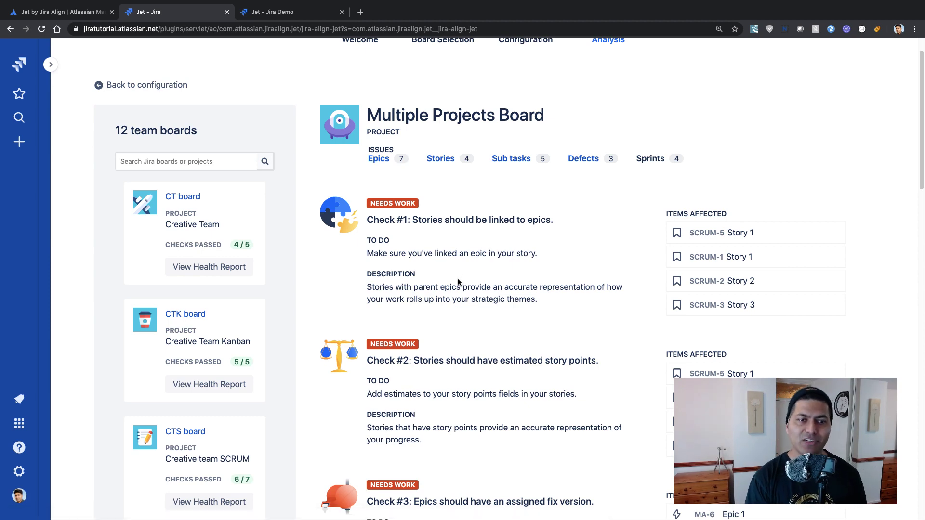
scroll(458, 283, down, 1)
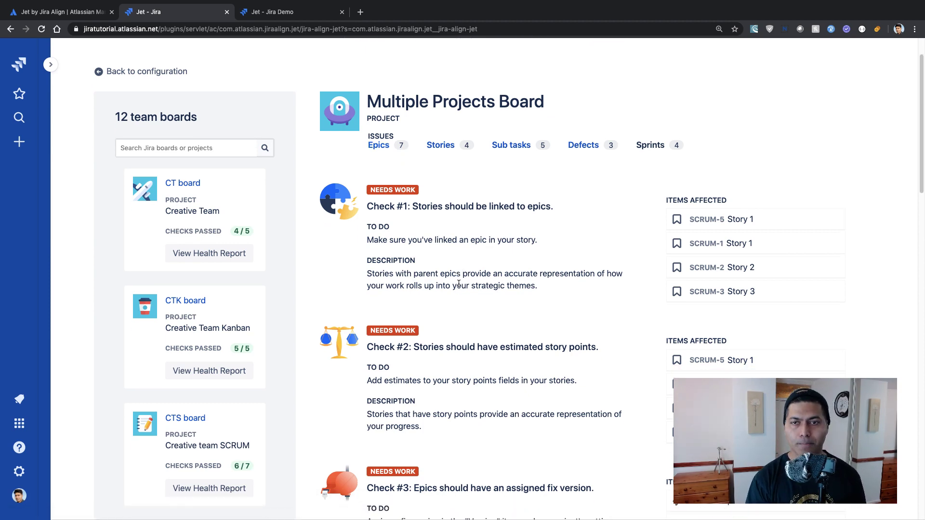
scroll(458, 282, down, 5)
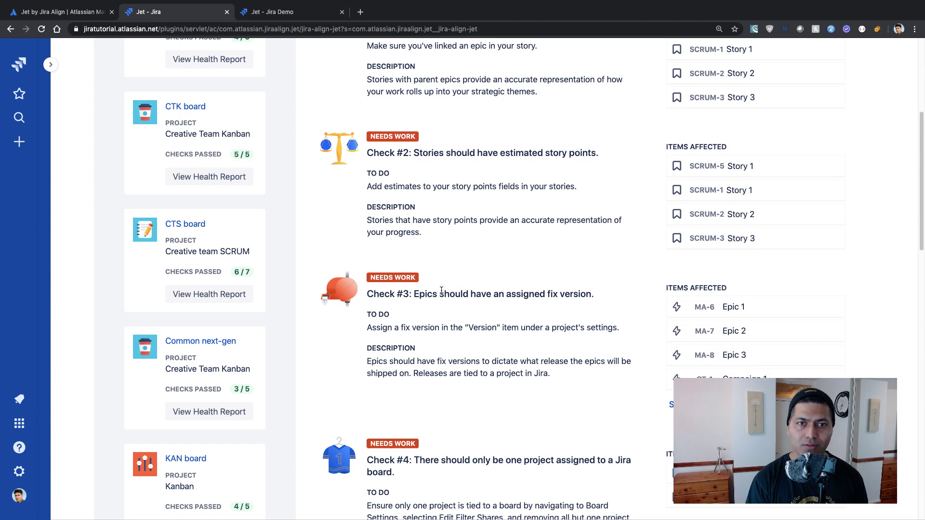
scroll(451, 288, up, 5)
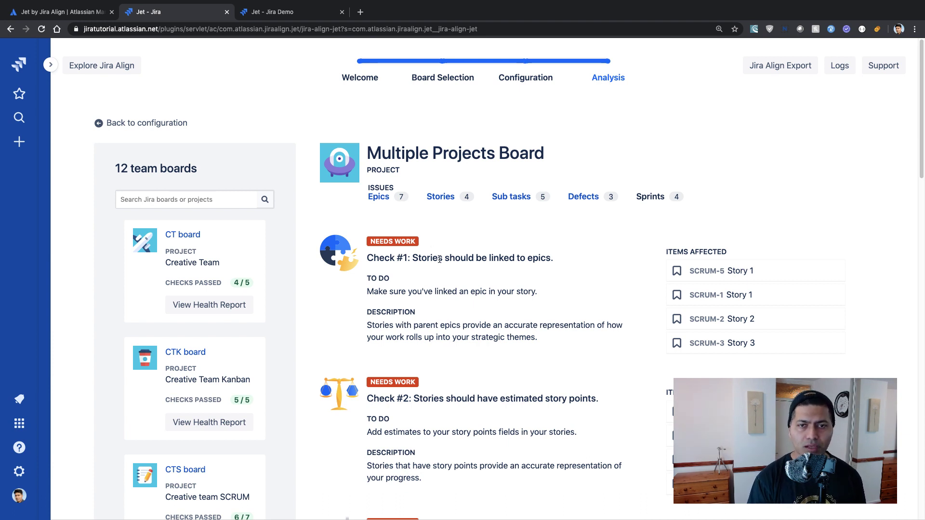
scroll(439, 261, down, 1)
scroll(440, 261, down, 2)
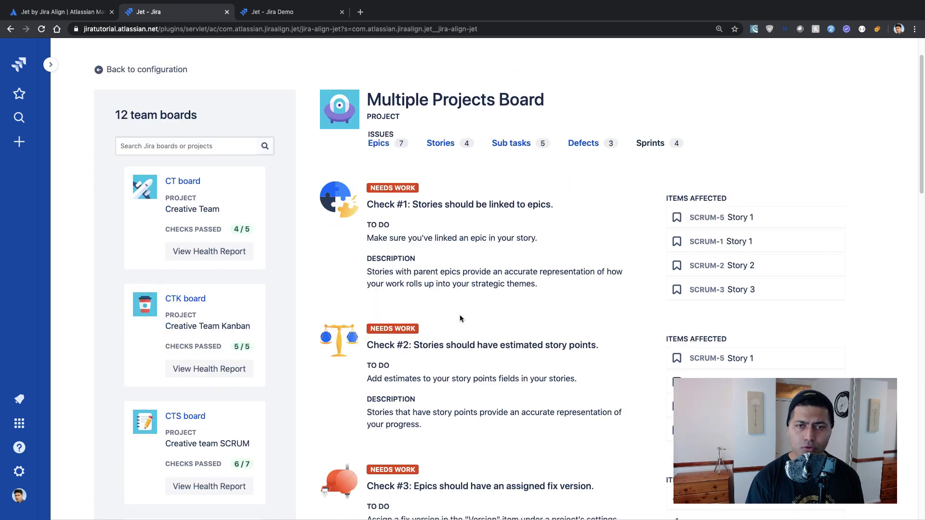
scroll(460, 318, down, 5)
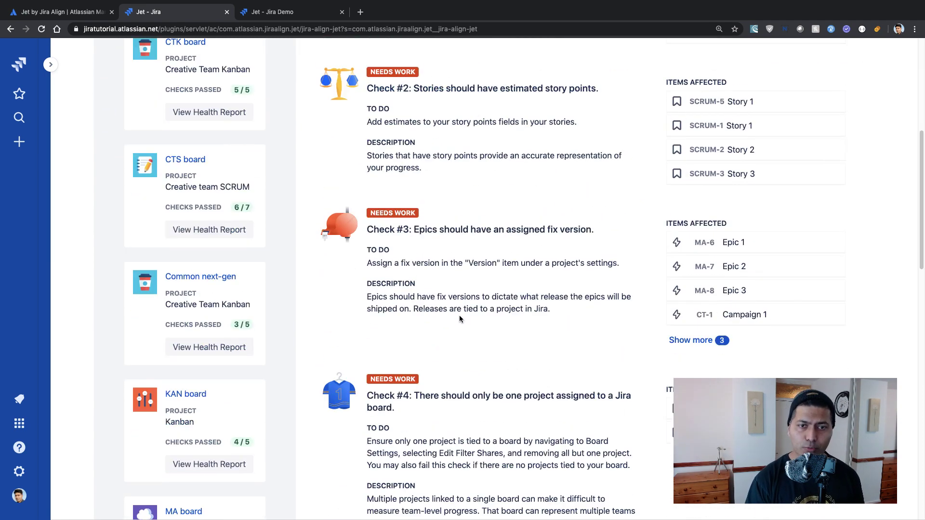
scroll(484, 260, down, 3)
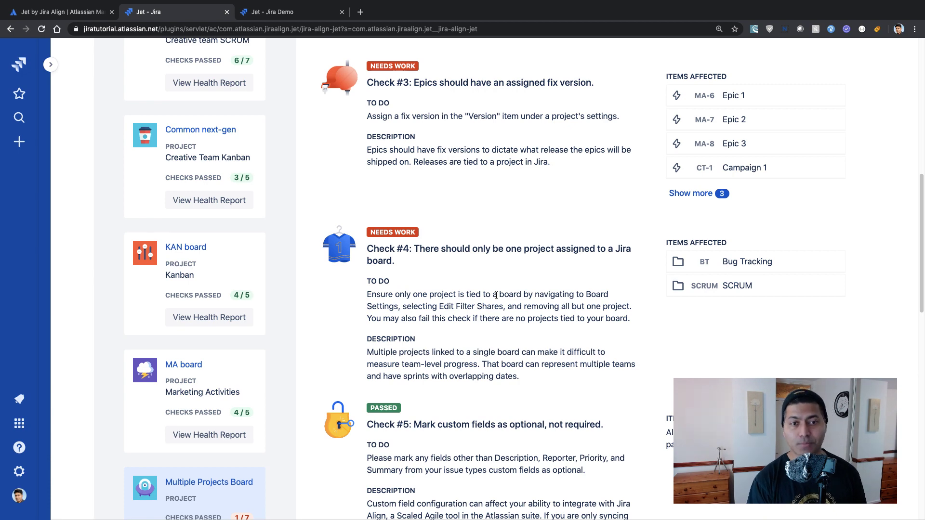
scroll(496, 296, down, 2)
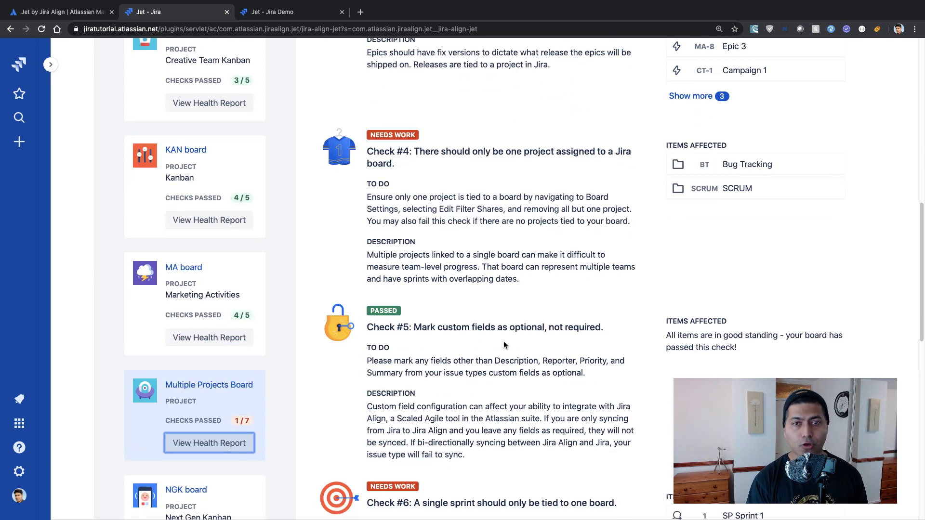
scroll(503, 345, down, 1)
scroll(502, 345, down, 3)
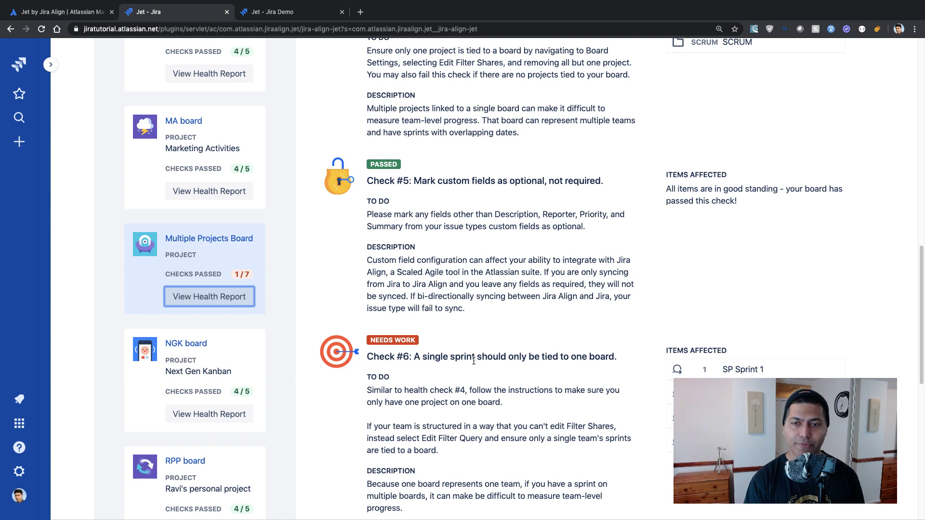
scroll(472, 359, down, 3)
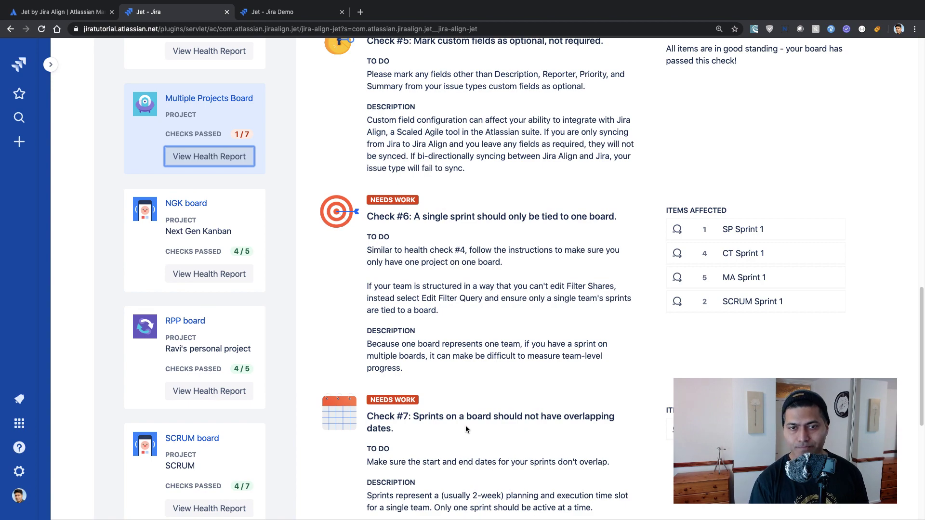
scroll(466, 426, down, 5)
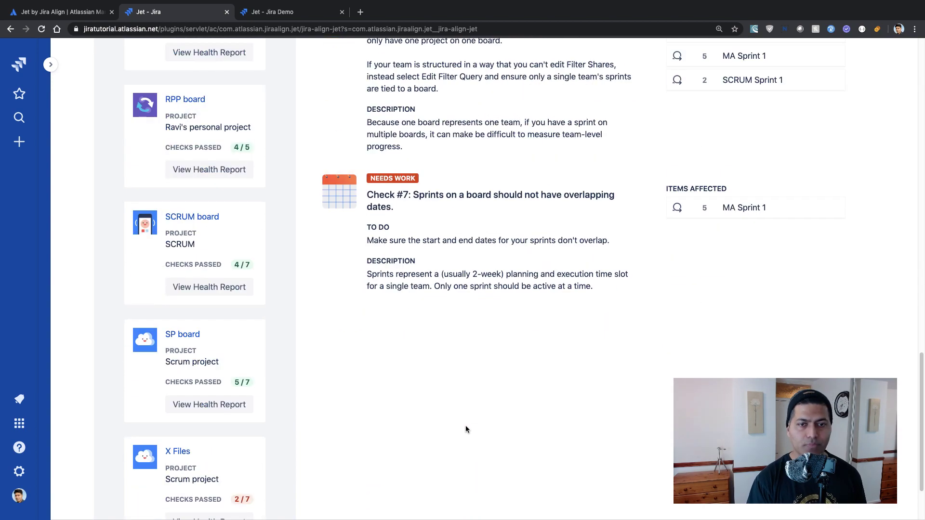
scroll(465, 426, up, 15)
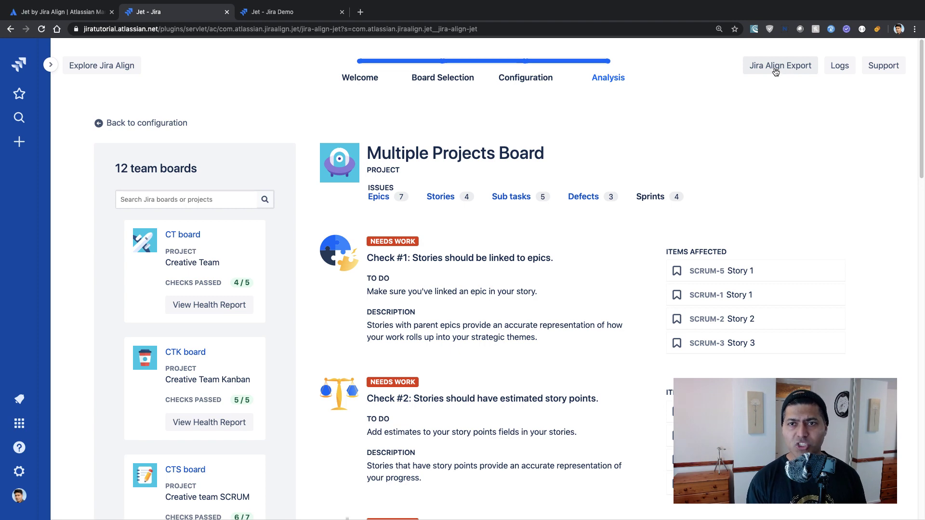
In Jira Align Export, select the CT, CTK, CTS, Common next-gen, KAN and MA boards.
click(776, 70)
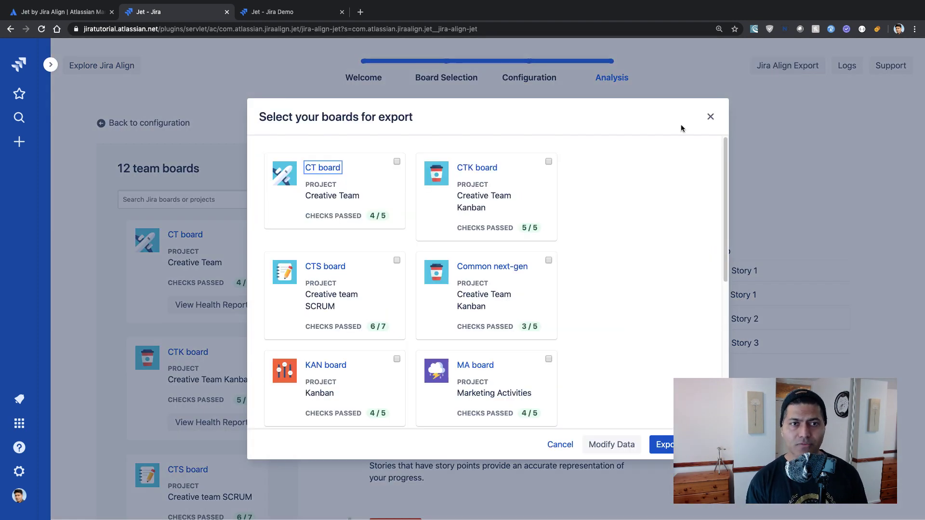
click(388, 173)
click(532, 212)
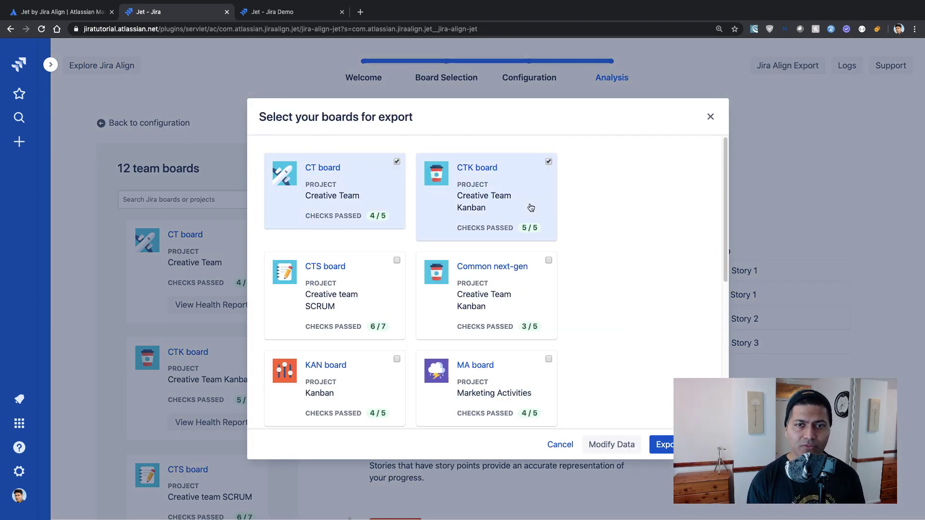
click(512, 319)
click(334, 319)
click(367, 374)
click(495, 392)
scroll(495, 392, down, 5)
Add RPP, SCRUM, NGK and Multiple Projects Board, export, and save the JSON to the Desktop.
click(380, 383)
click(473, 361)
click(495, 313)
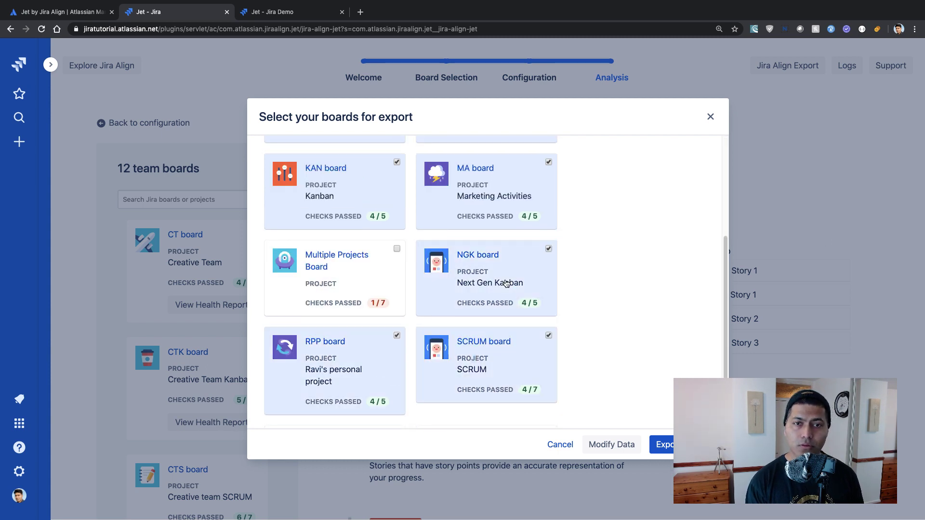
click(366, 267)
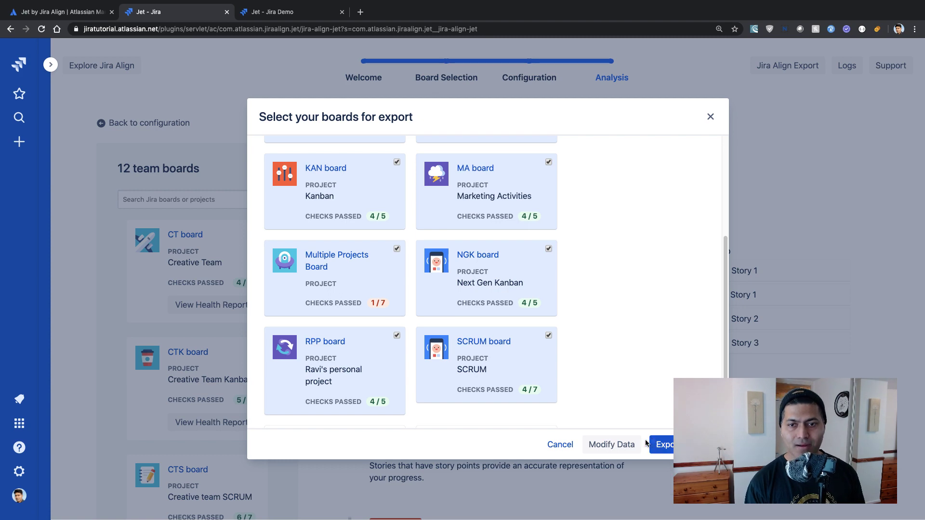
click(664, 444)
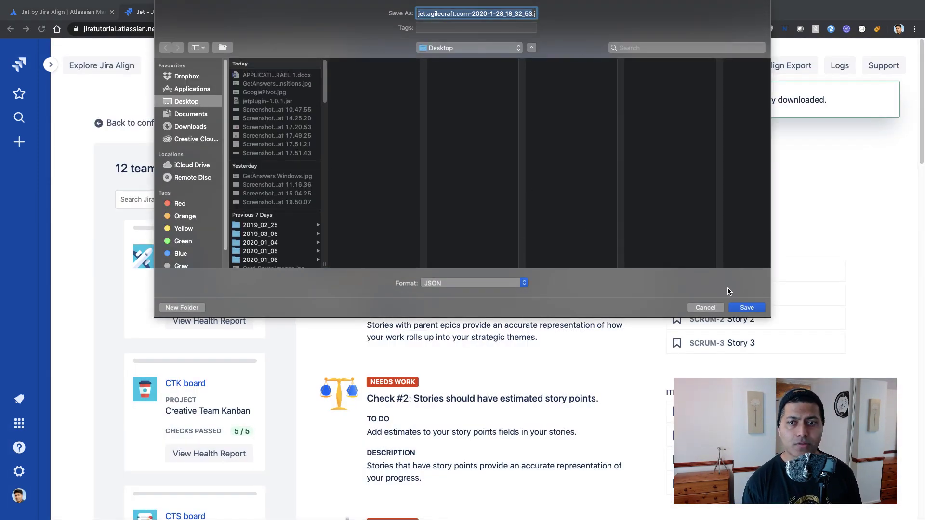
click(746, 307)
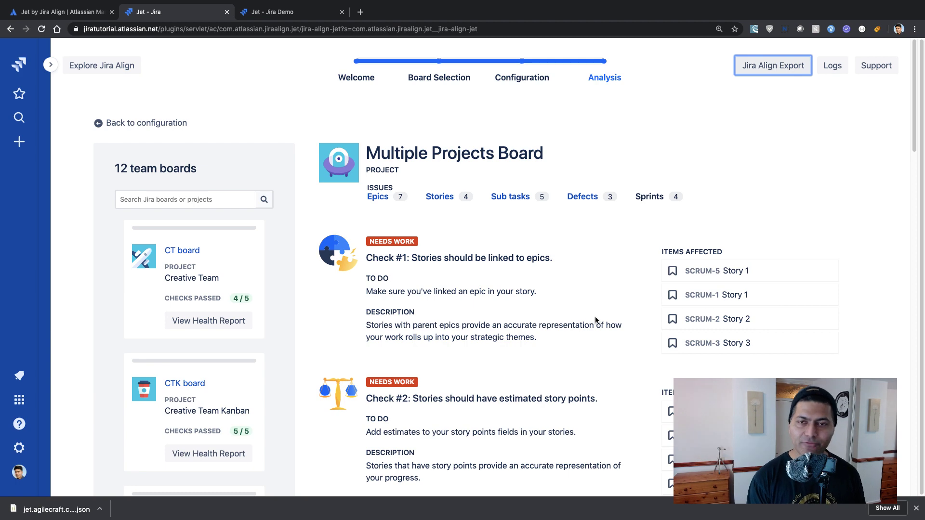
Review the 238 export log entries with throttling warnings, then close the Logs window.
click(833, 66)
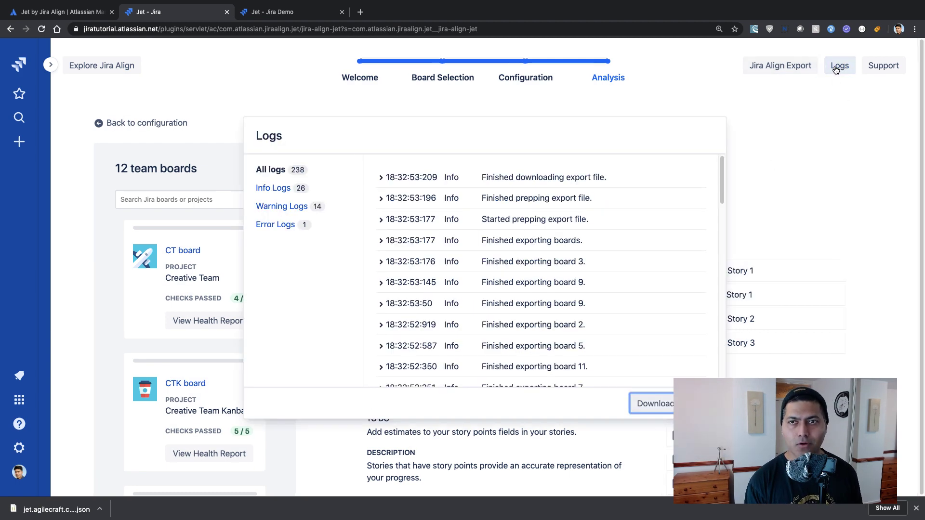
scroll(523, 254, down, 5)
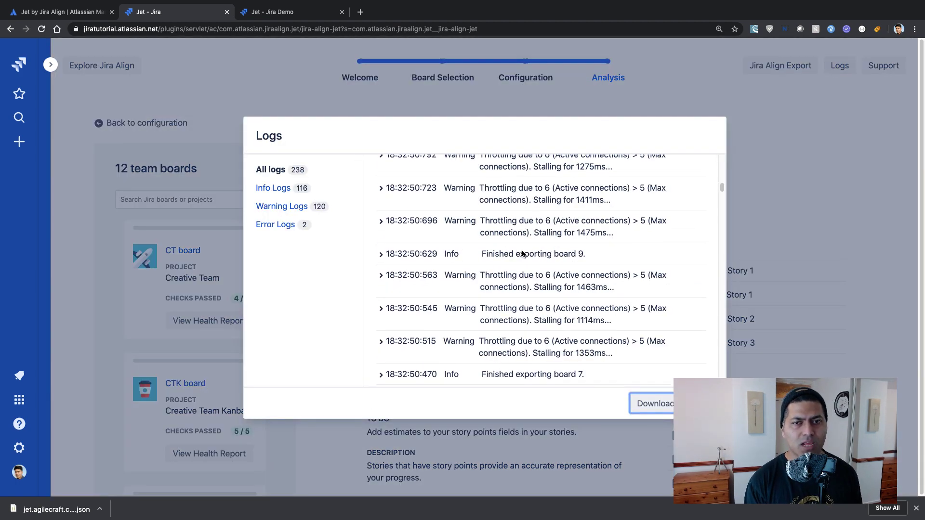
scroll(522, 254, down, 5)
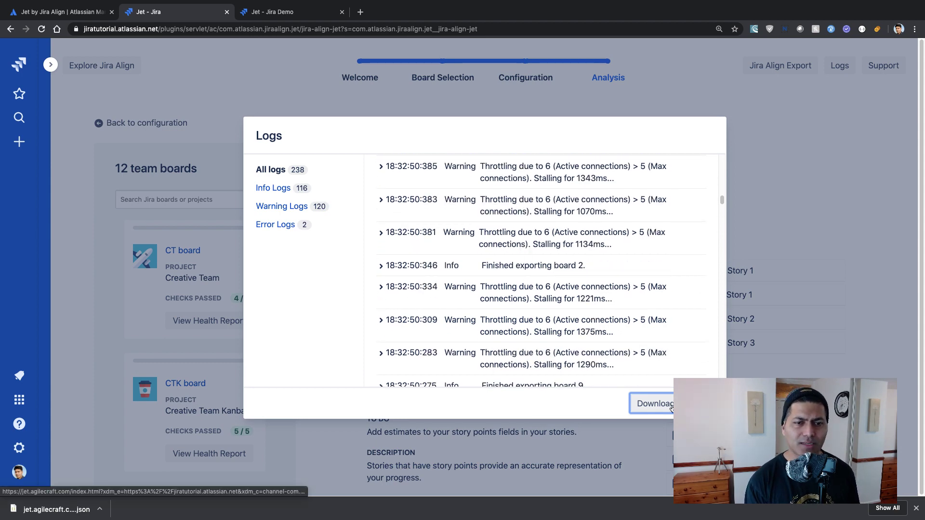
key(Escape)
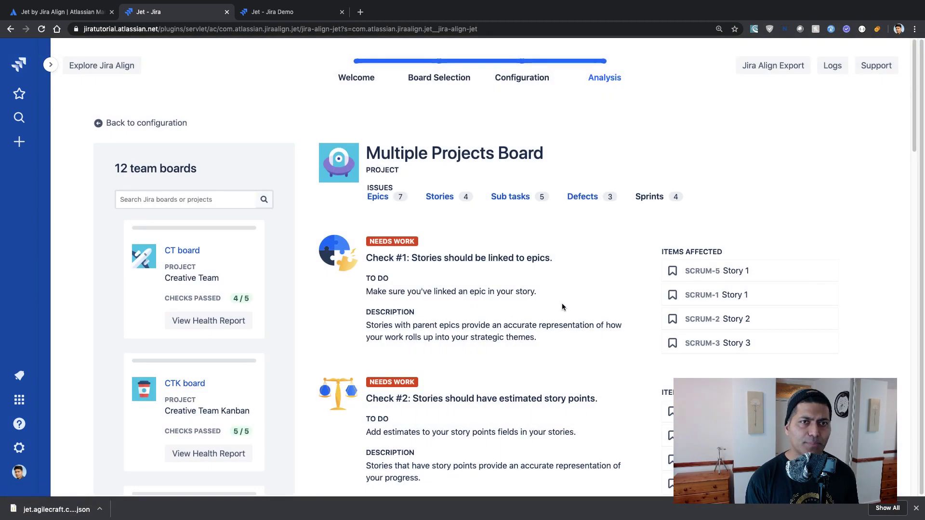
key(ctrl+Tab)
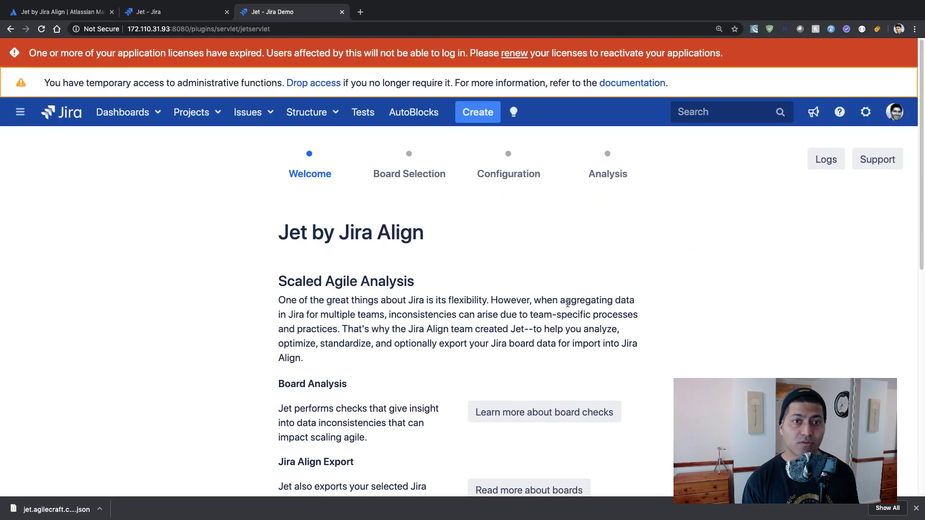
scroll(495, 386, down, 6)
click(462, 250)
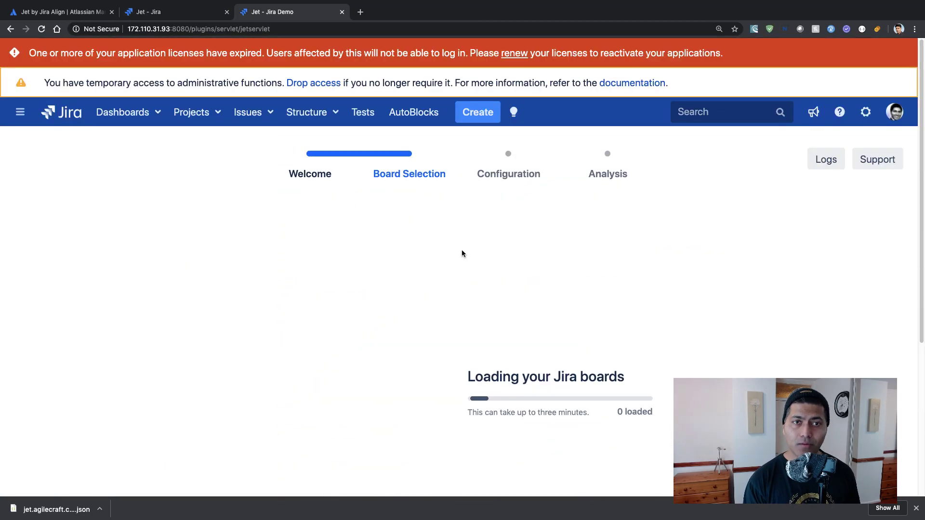
scroll(461, 253, down, 4)
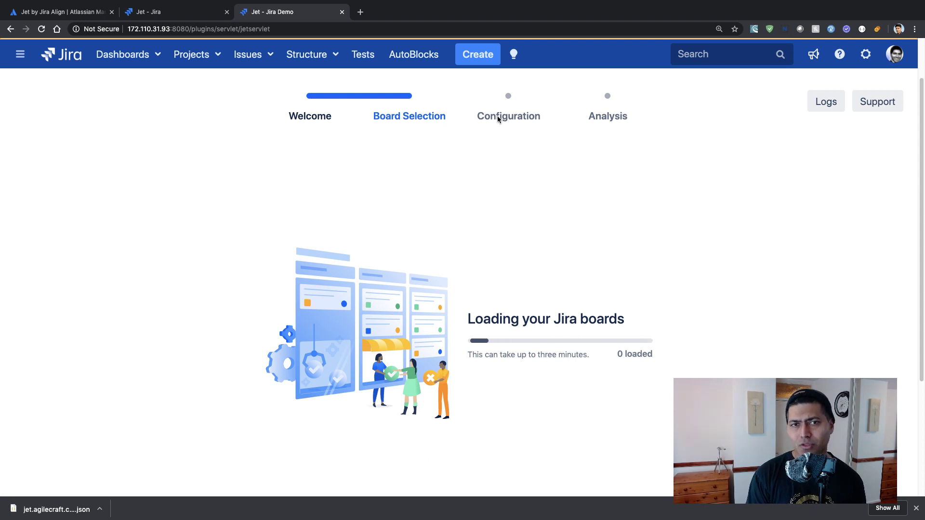
scroll(487, 242, down, 3)
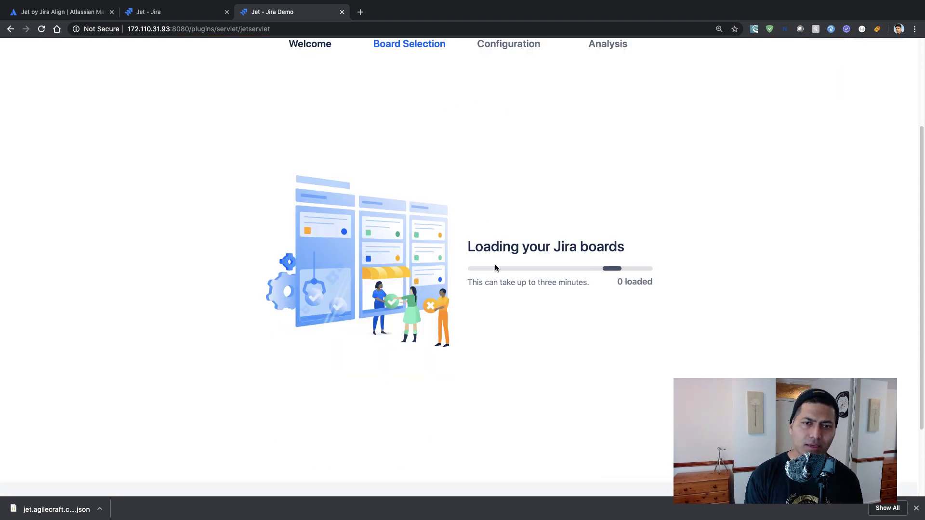
triple_click(526, 282)
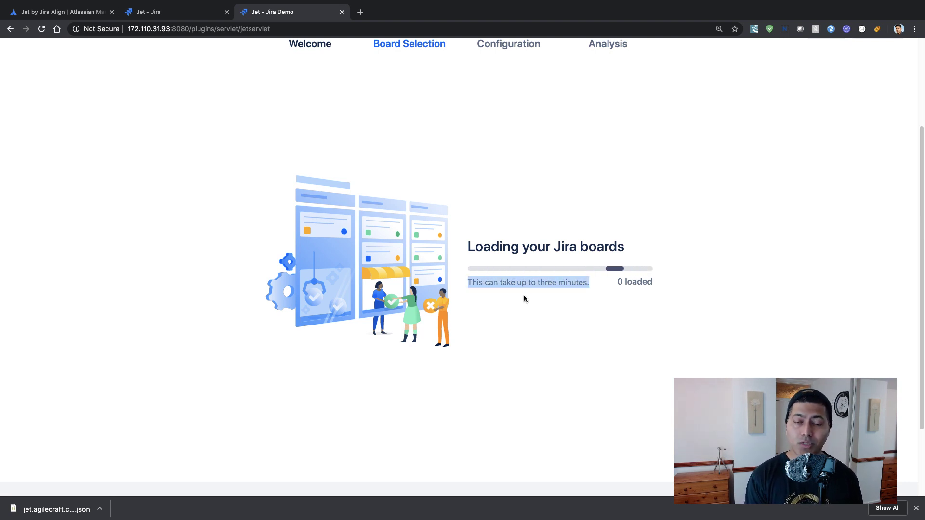
click(524, 295)
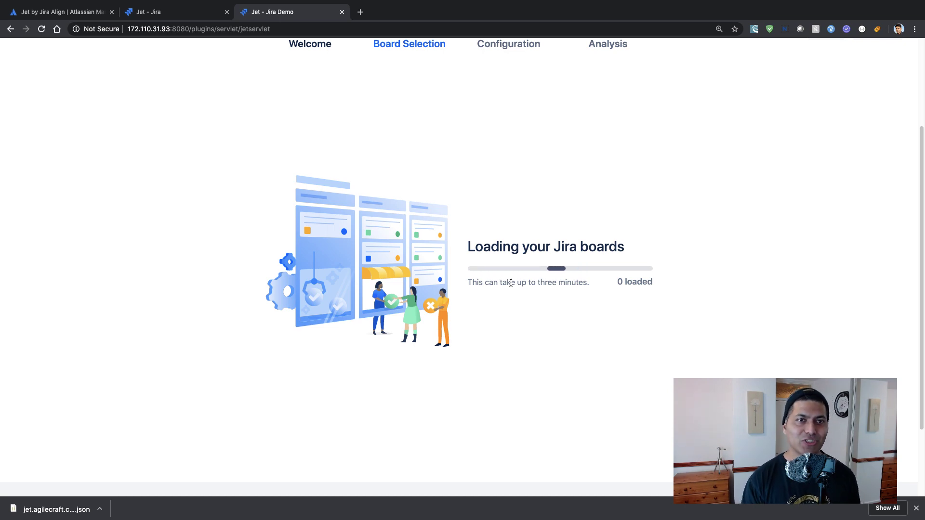
scroll(268, 249, up, 5)
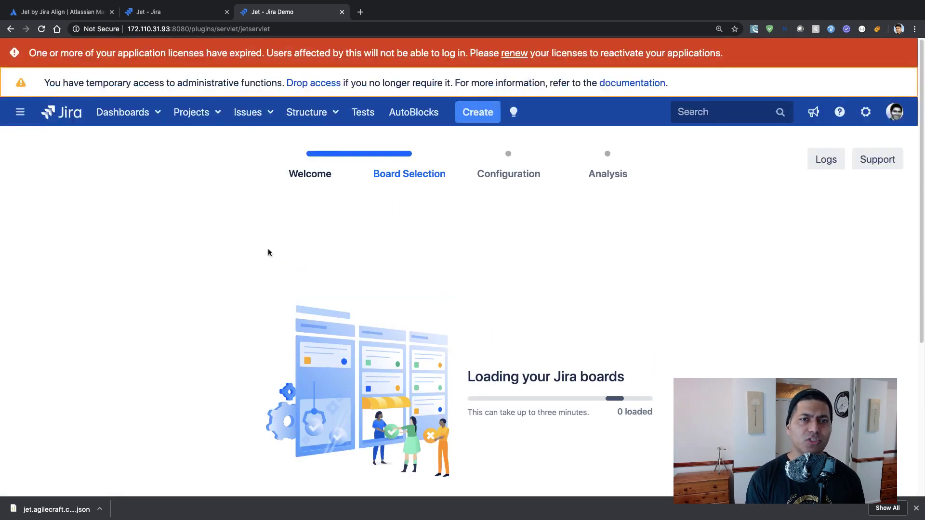
scroll(268, 249, down, 3)
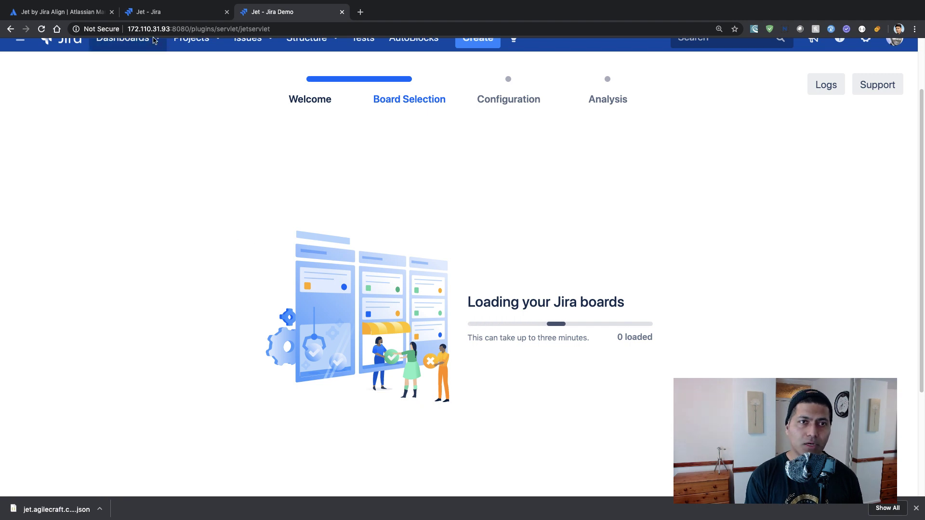
Back on the Cloud Jet analysis, scroll the Multiple Projects Board report and open the SP board page.
click(164, 18)
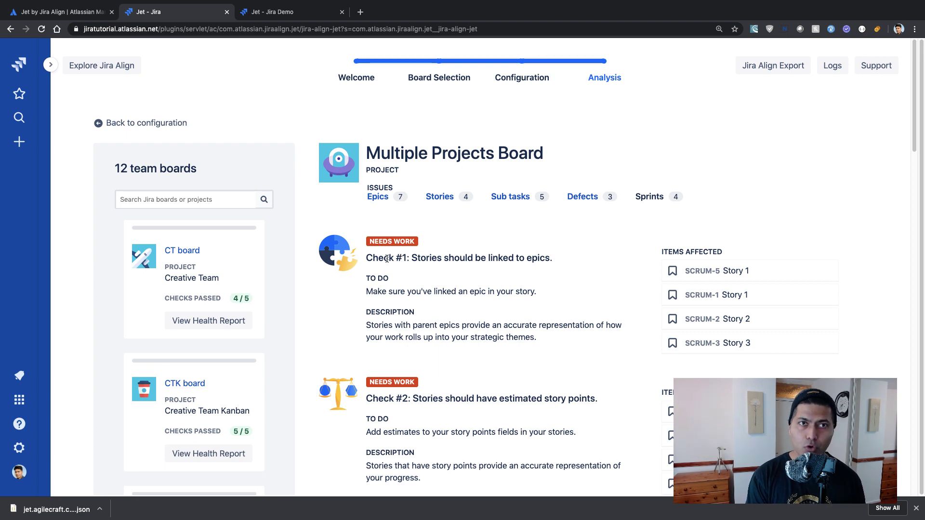
scroll(387, 259, down, 1)
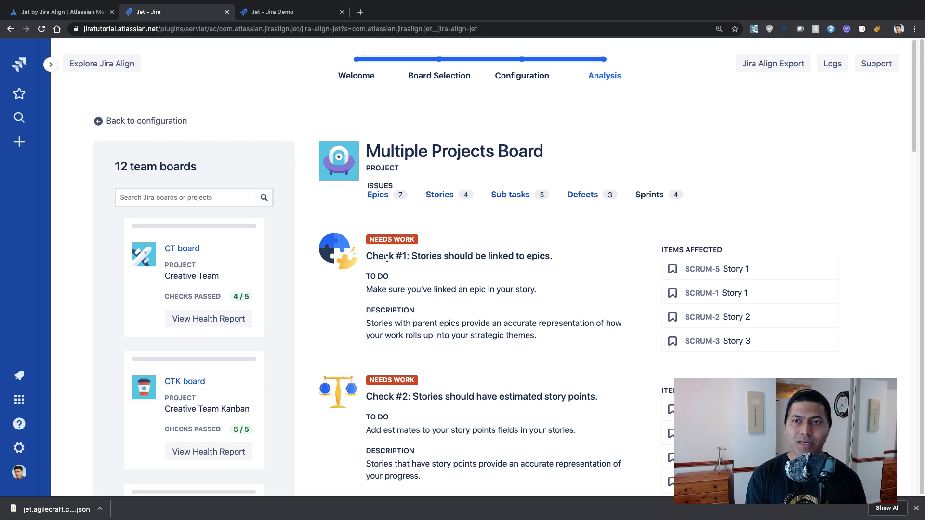
scroll(387, 259, down, 20)
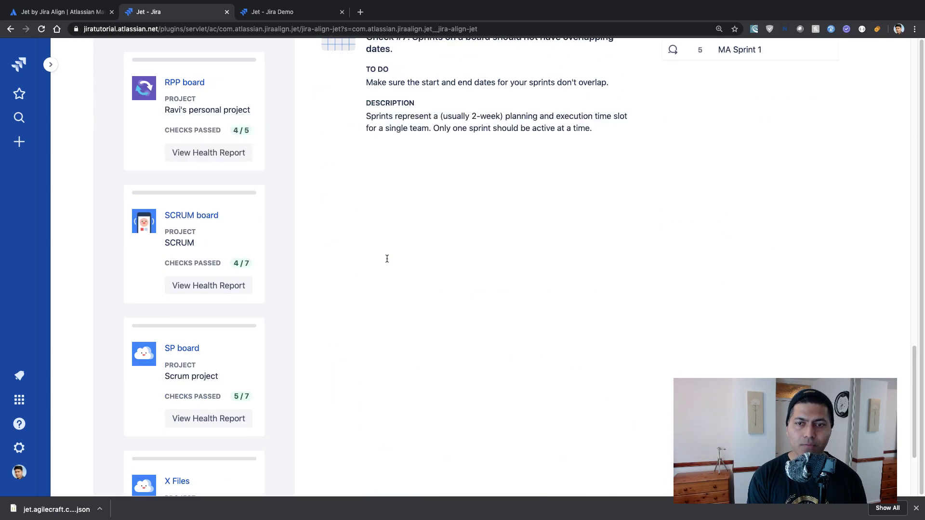
scroll(387, 259, down, 3)
scroll(387, 259, up, 13)
scroll(387, 258, down, 13)
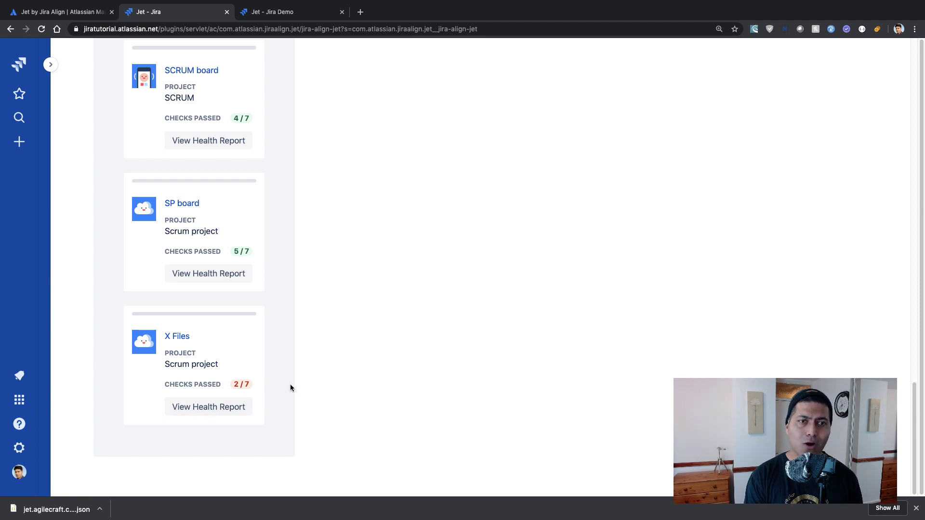
click(187, 207)
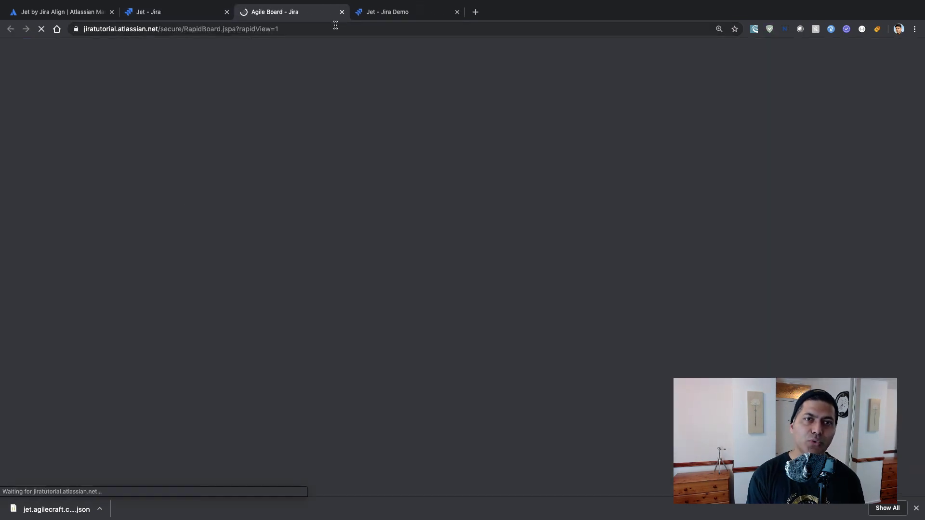
Close the SP board page, review the SP board's health report checks, then return to the Server loading page.
click(342, 12)
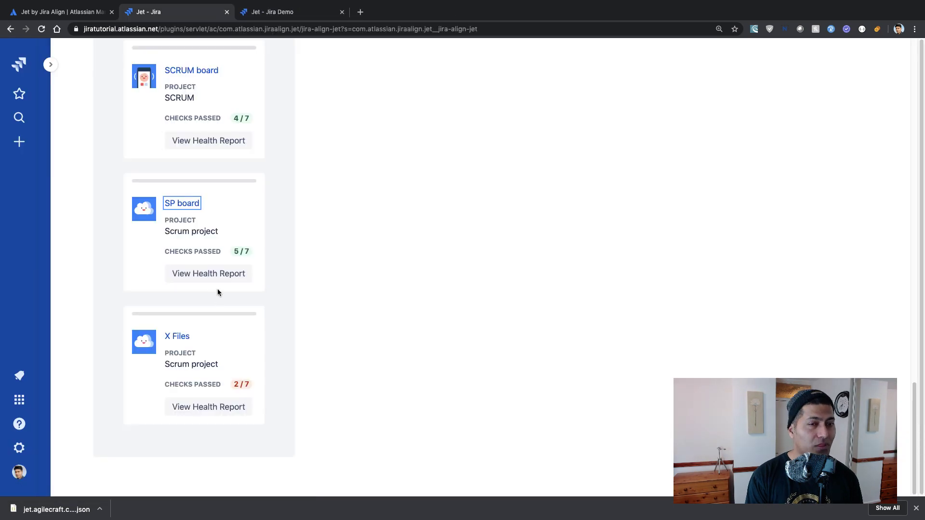
click(209, 273)
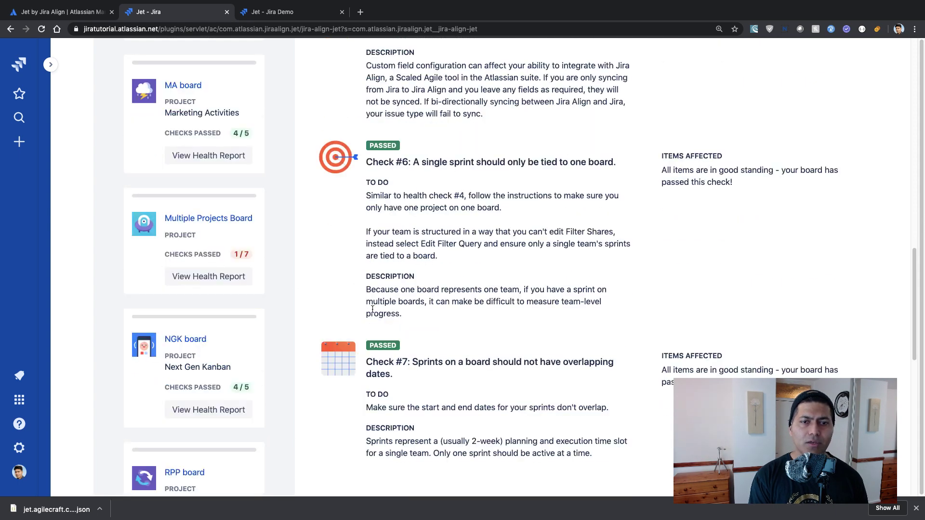
scroll(373, 309, down, 3)
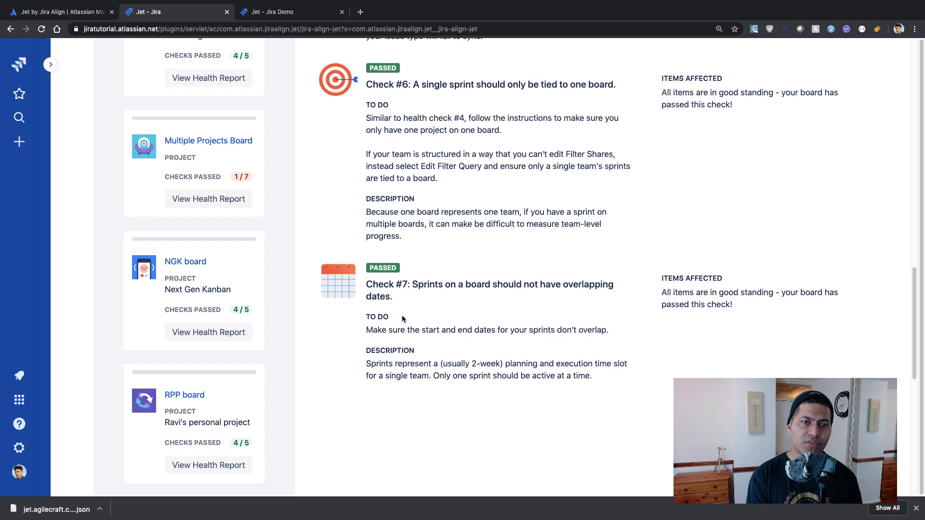
scroll(402, 319, up, 15)
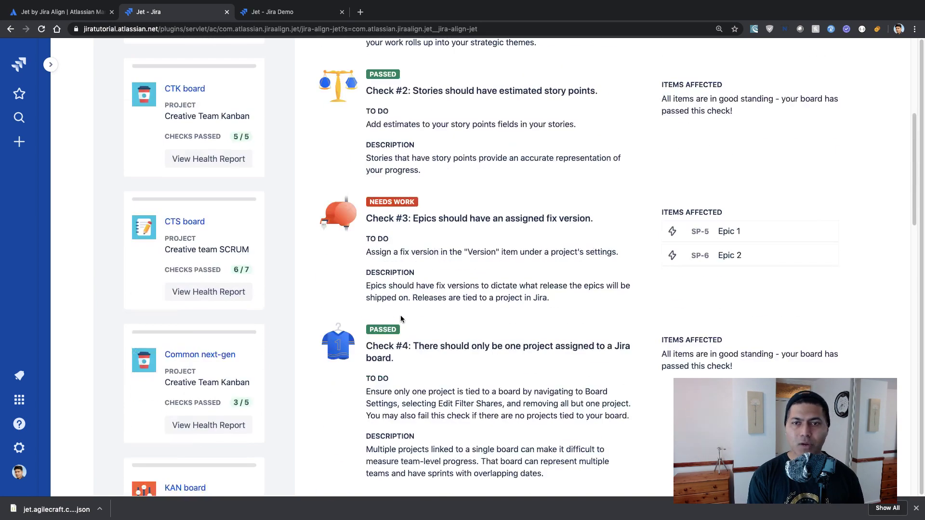
scroll(402, 319, up, 5)
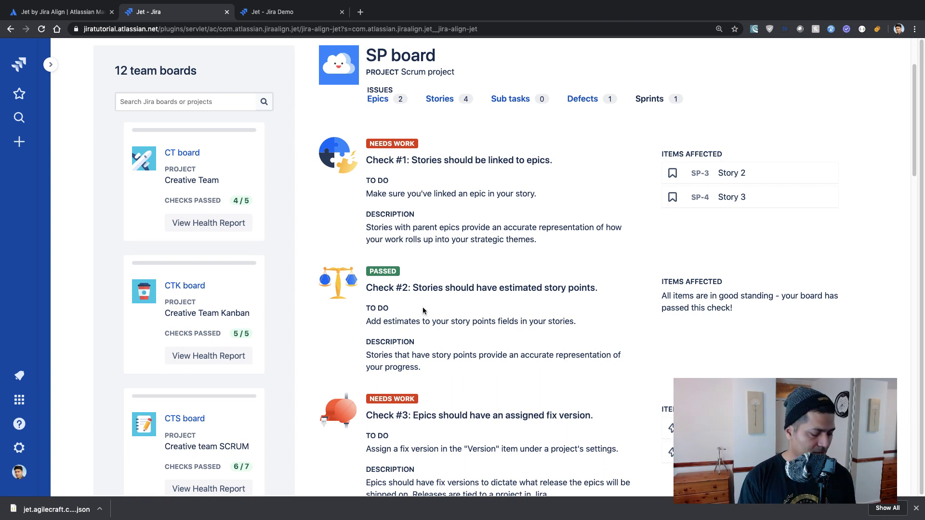
key(ctrl+Tab)
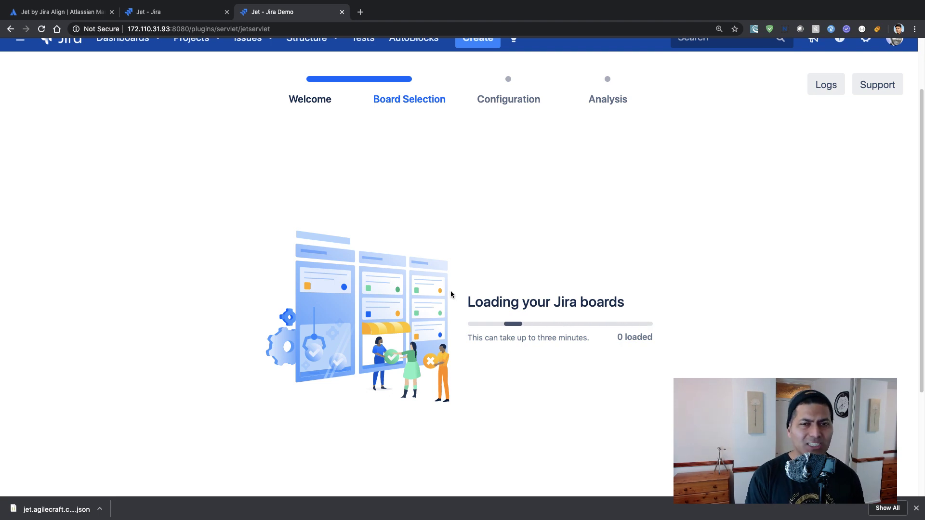
Confirm the server runs Jira 7.10.0 from the Demo footer, then return to the Marketplace listing.
triple_click(510, 302)
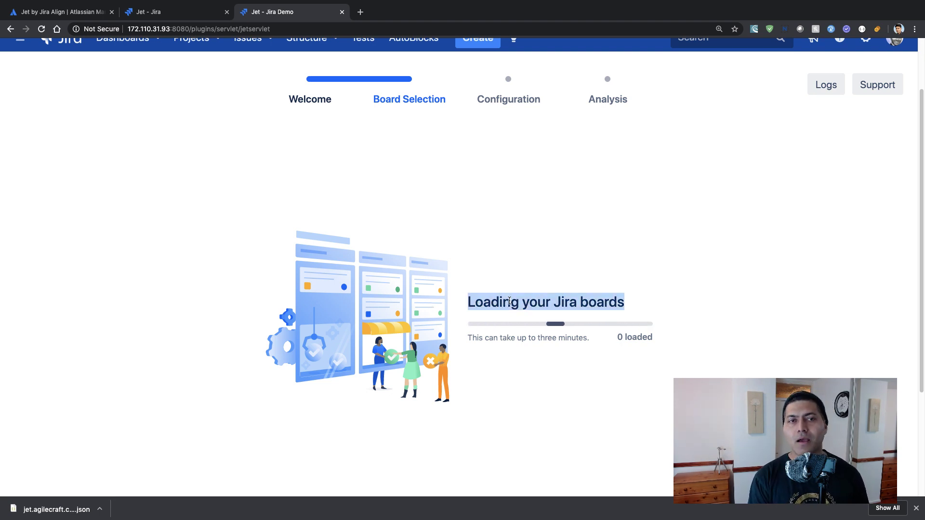
key(super+1)
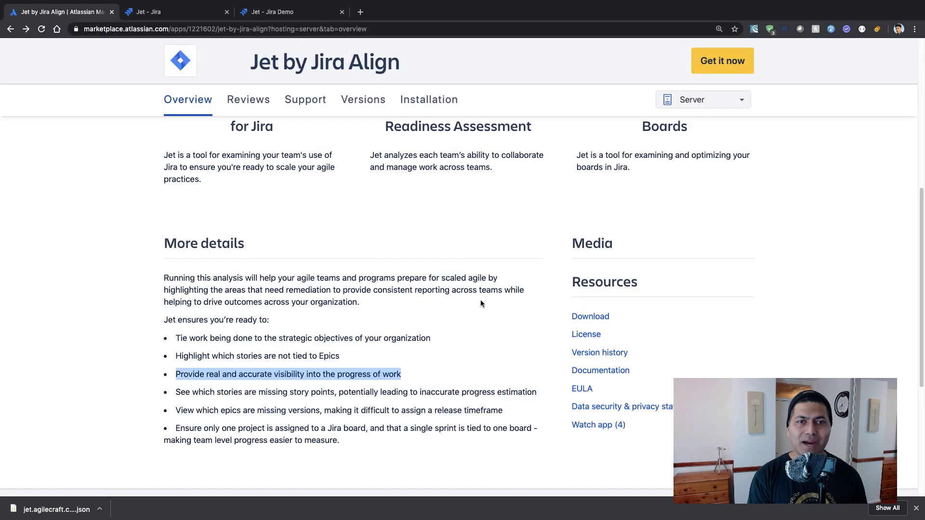
scroll(481, 300, up, 10)
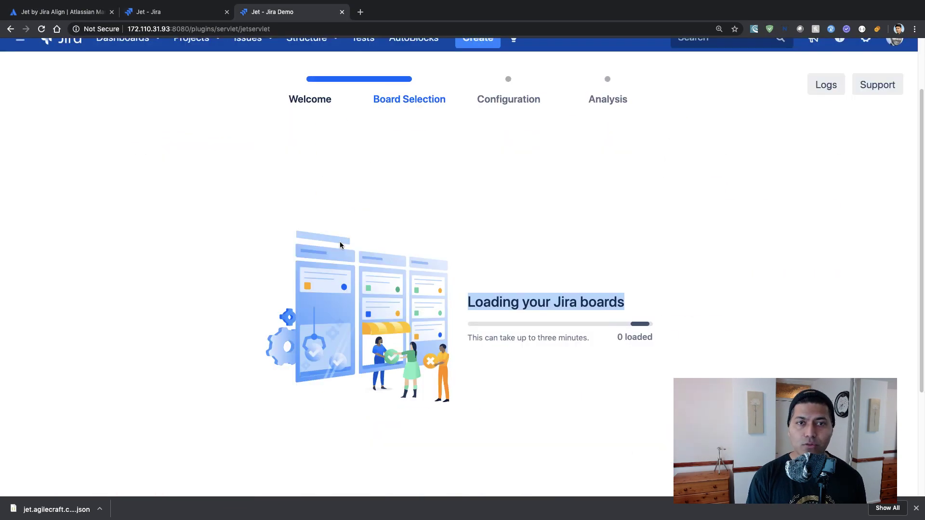
scroll(341, 244, down, 3)
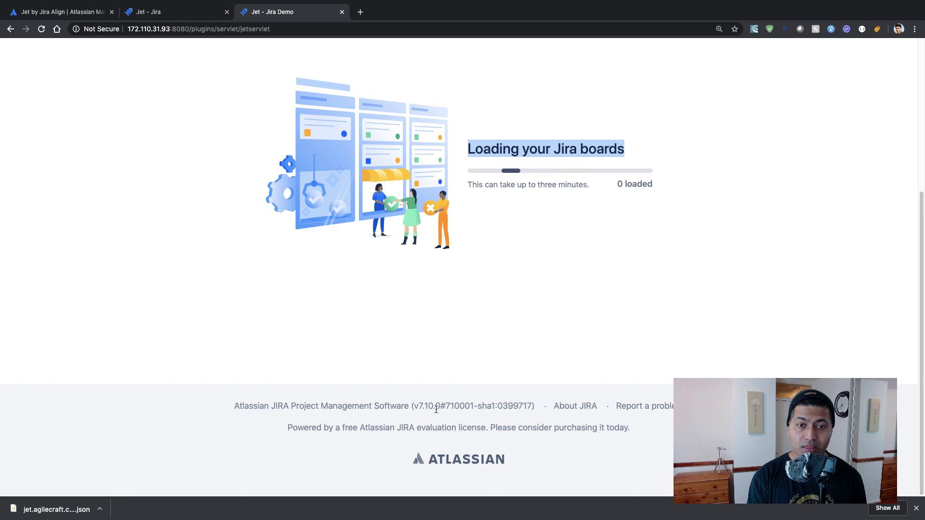
drag(436, 407, 415, 408)
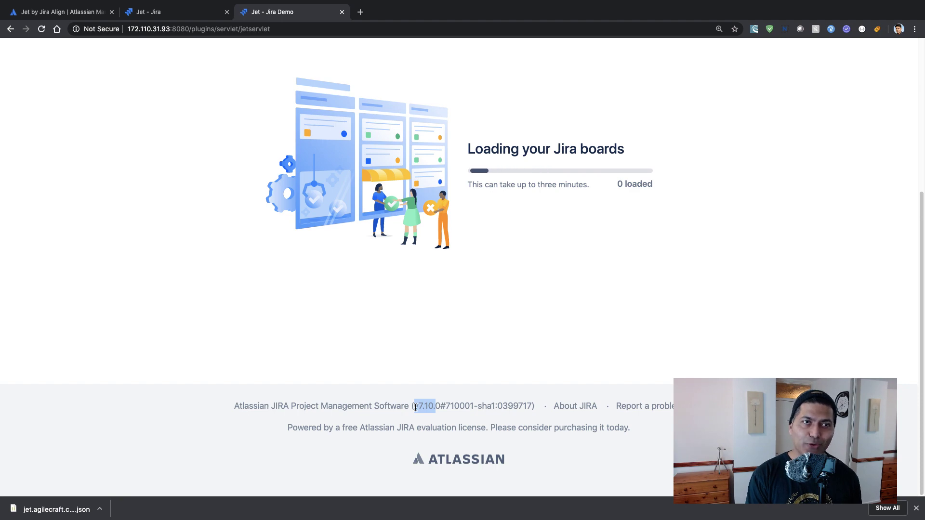
key(super+1)
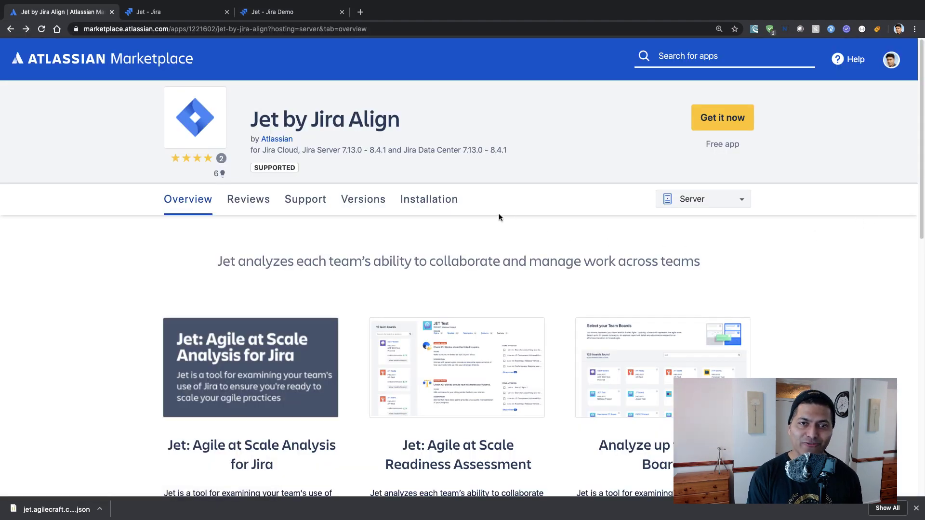
Open Jet by Jira Align's full version history, showing Jira Server 7.13.0 – 8.4.1 support.
click(362, 201)
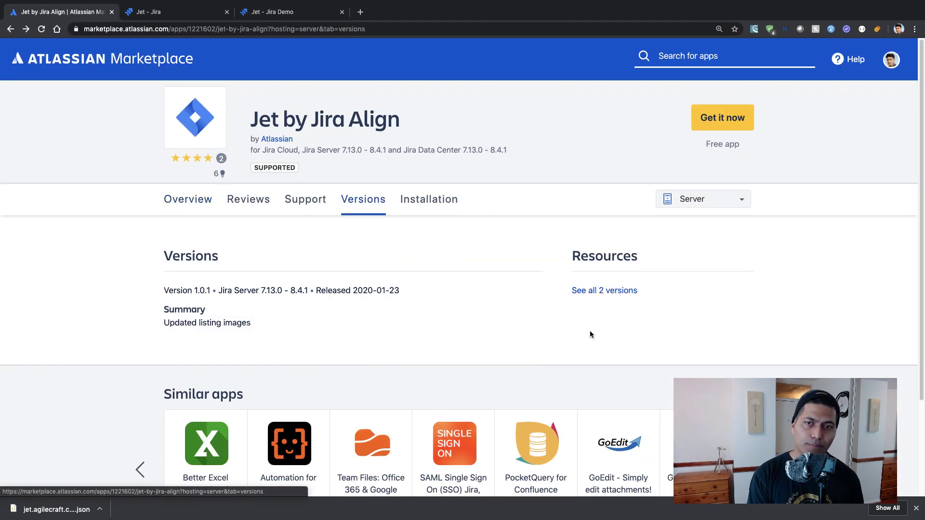
click(602, 294)
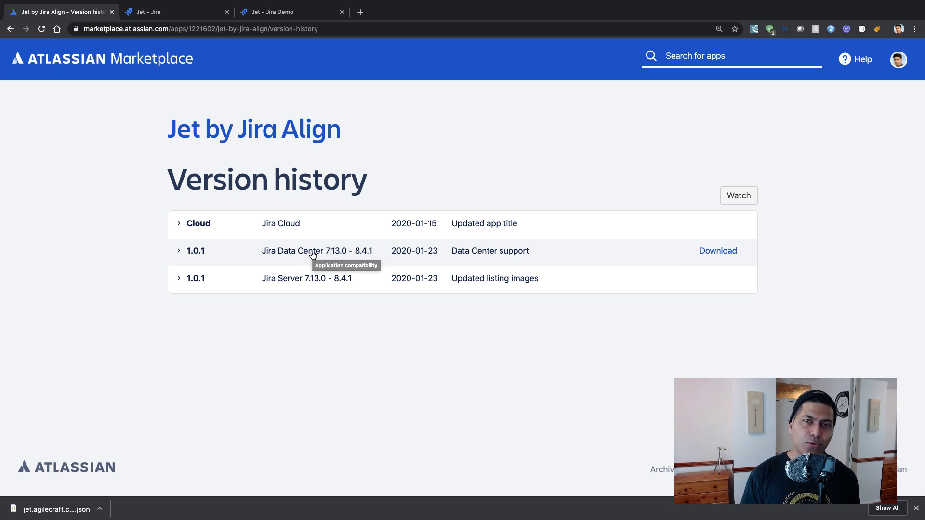
key(ctrl+Tab)
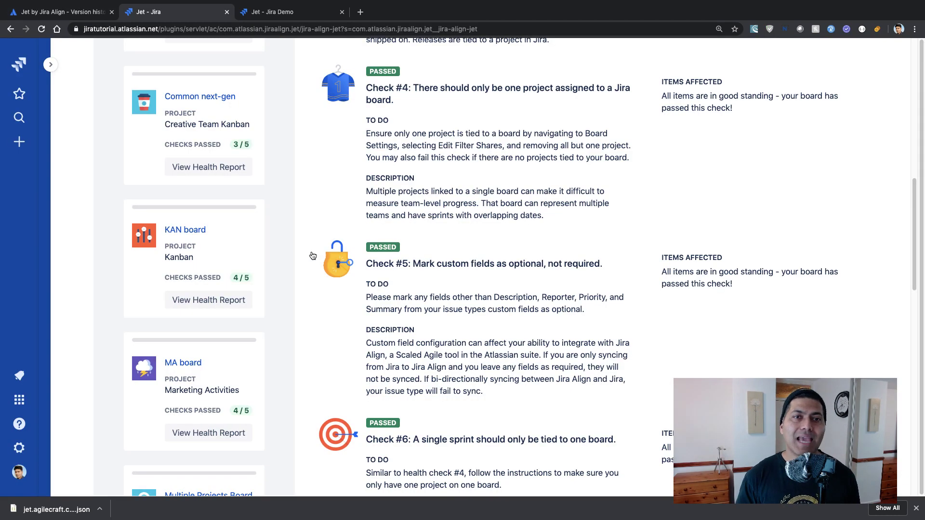
key(ctrl+Tab)
key(ctrl+shift+Tab)
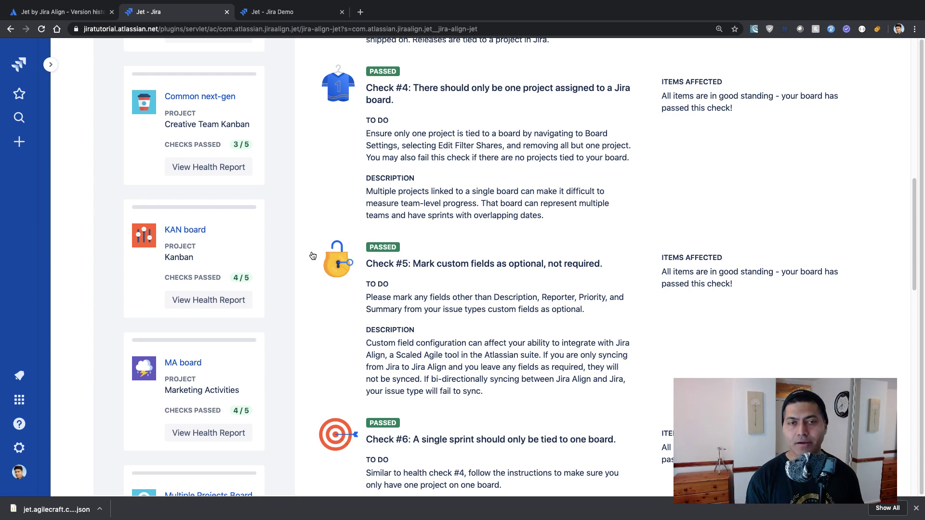
scroll(440, 299, up, 10)
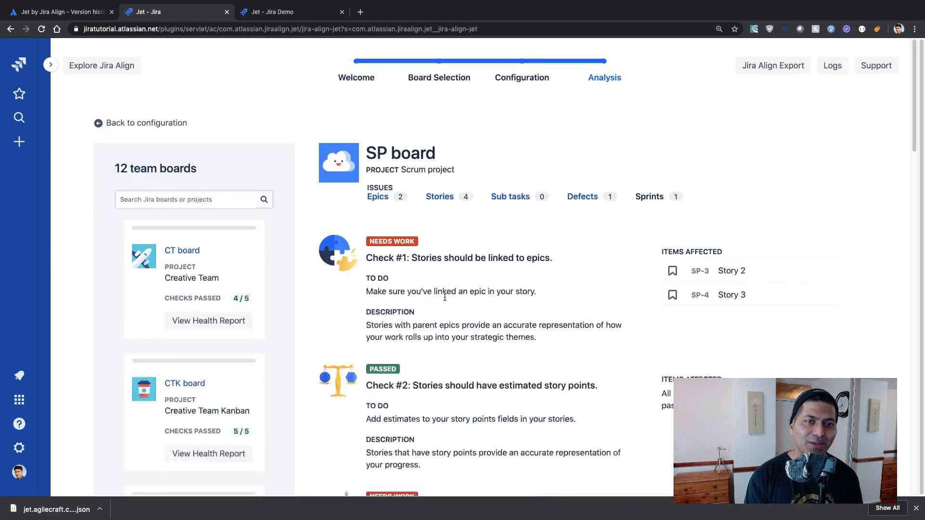